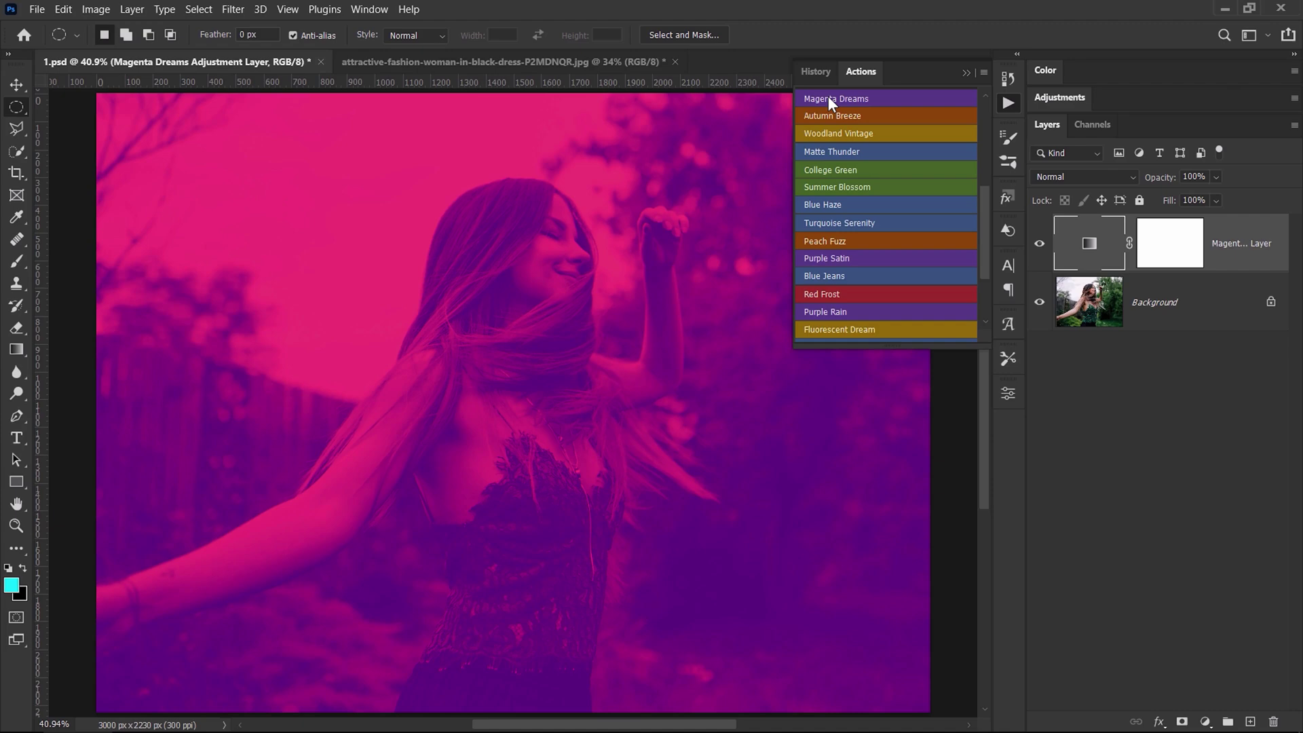
Preview the Autumn Breeze, Woodland Vintage, College Green and Blue Haze duotones, then apply Purple Rain.
{"action": "left_click", "coordinate": [832, 116]}
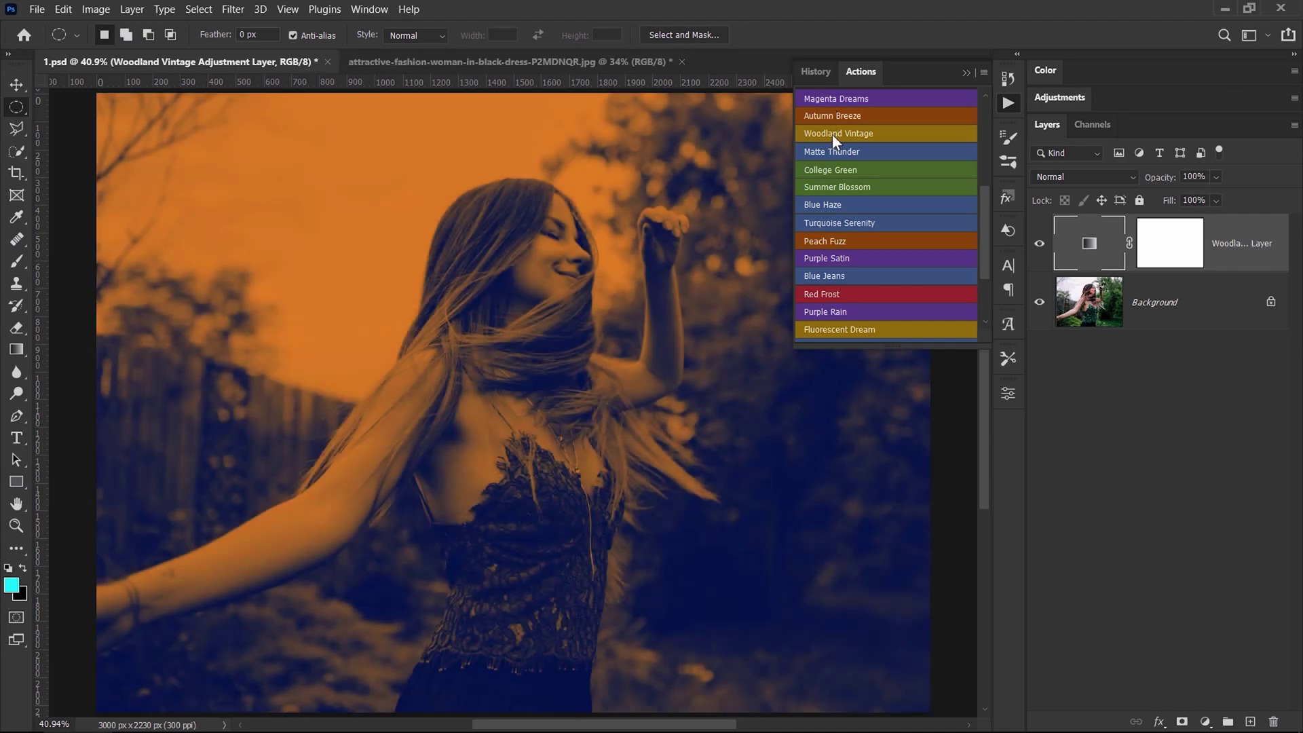
{"action": "left_click", "coordinate": [833, 133]}
{"action": "left_click", "coordinate": [833, 169]}
{"action": "left_click", "coordinate": [825, 204]}
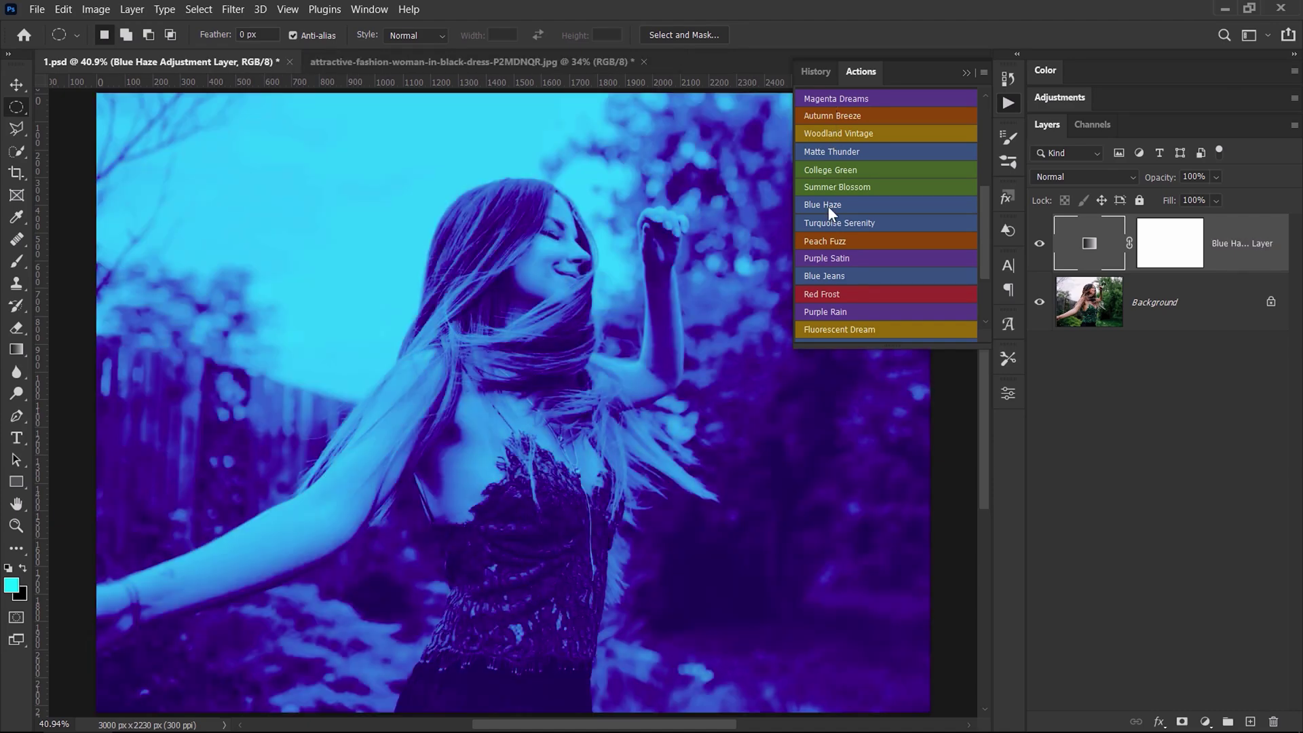
{"action": "left_click", "coordinate": [830, 312]}
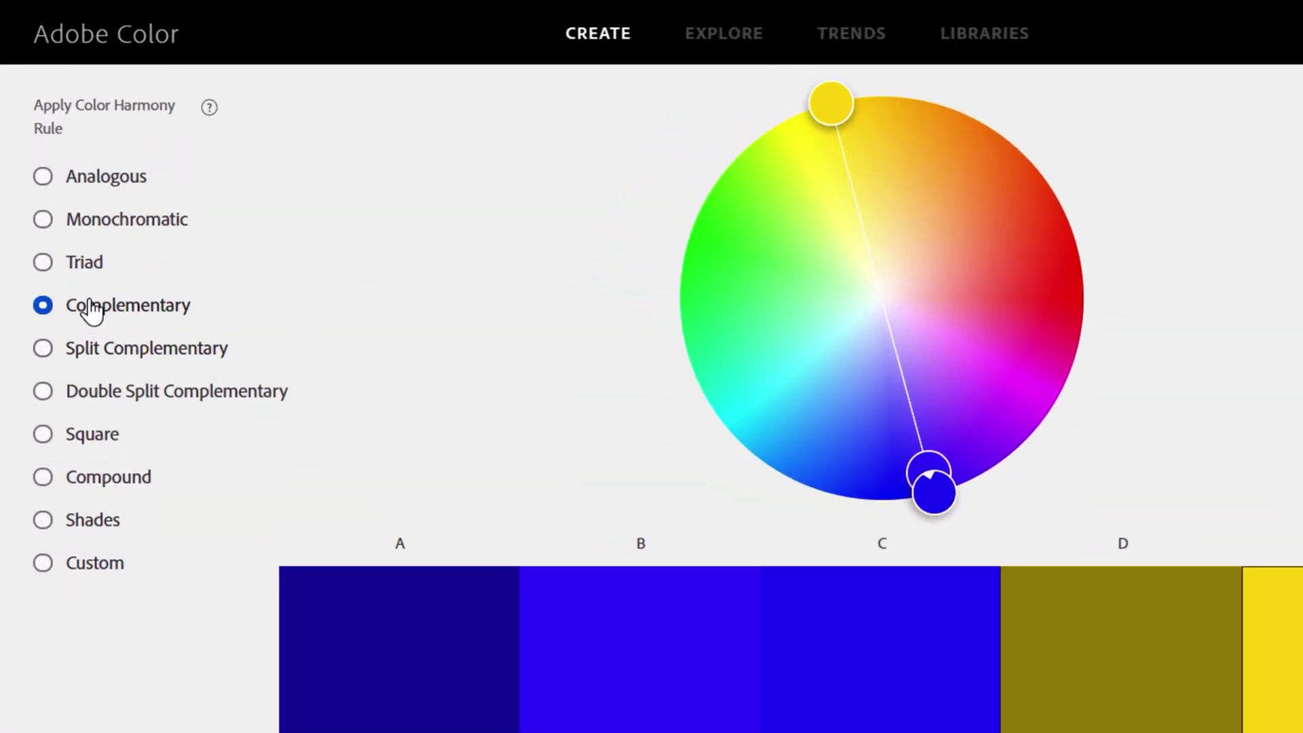
{"action": "left_click", "coordinate": [96, 218]}
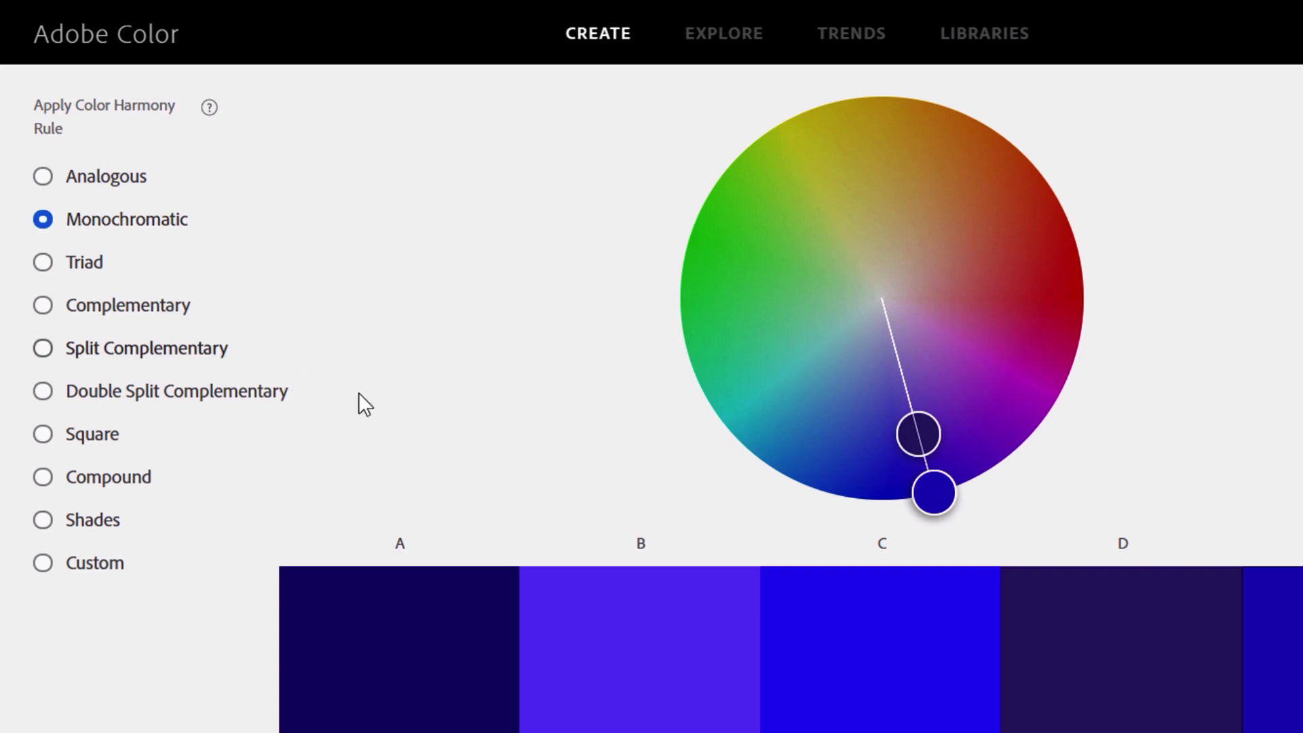
{"action": "left_click_drag", "start_coordinate": [918, 438], "coordinate": [908, 384]}
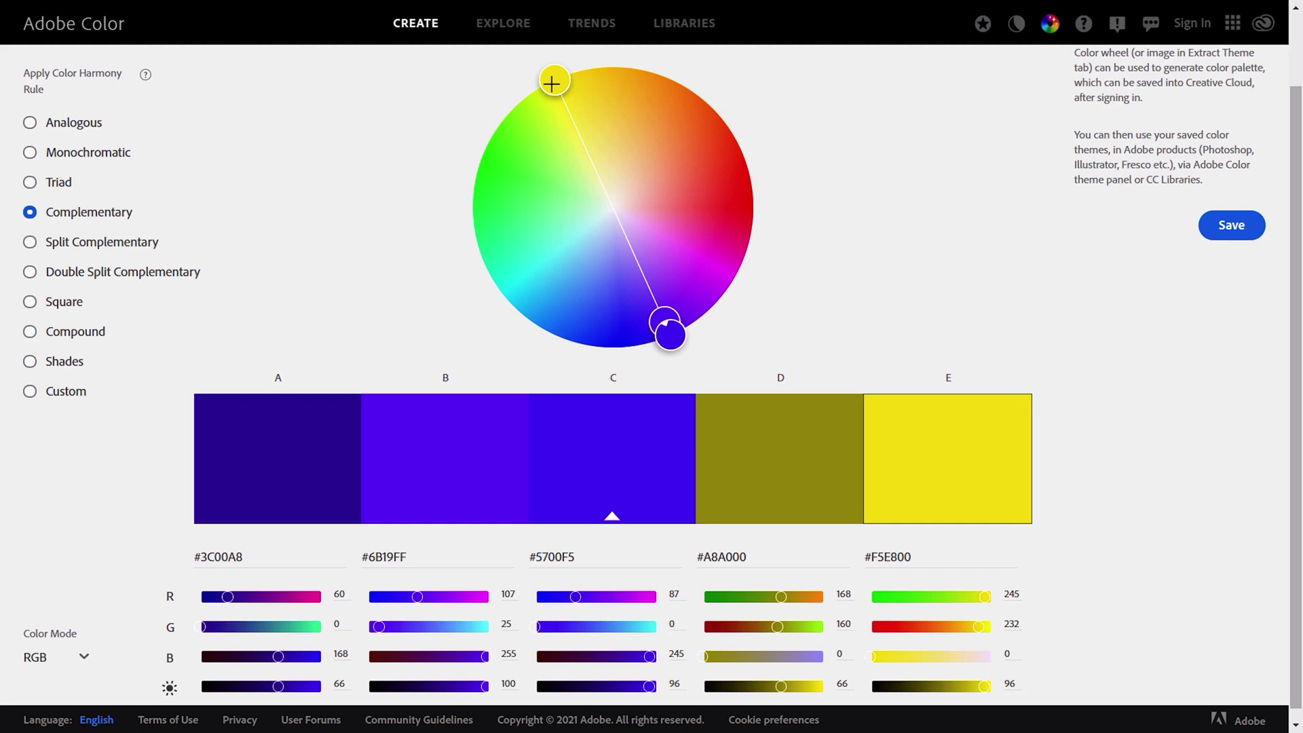
{"action": "mouse_move", "coordinate": [552, 83]}
{"action": "left_mouse_down"}
{"action": "mouse_move", "coordinate": [635, 59]}
{"action": "mouse_move", "coordinate": [696, 87]}
{"action": "mouse_move", "coordinate": [749, 149]}
{"action": "mouse_move", "coordinate": [760, 221]}
{"action": "mouse_move", "coordinate": [734, 126]}
{"action": "mouse_move", "coordinate": [610, 64]}
{"action": "mouse_move", "coordinate": [512, 76]}
{"action": "mouse_move", "coordinate": [444, 154]}
{"action": "mouse_move", "coordinate": [439, 190]}
{"action": "mouse_move", "coordinate": [487, 91]}
{"action": "left_mouse_up"}
{"action": "left_click", "coordinate": [30, 152]}
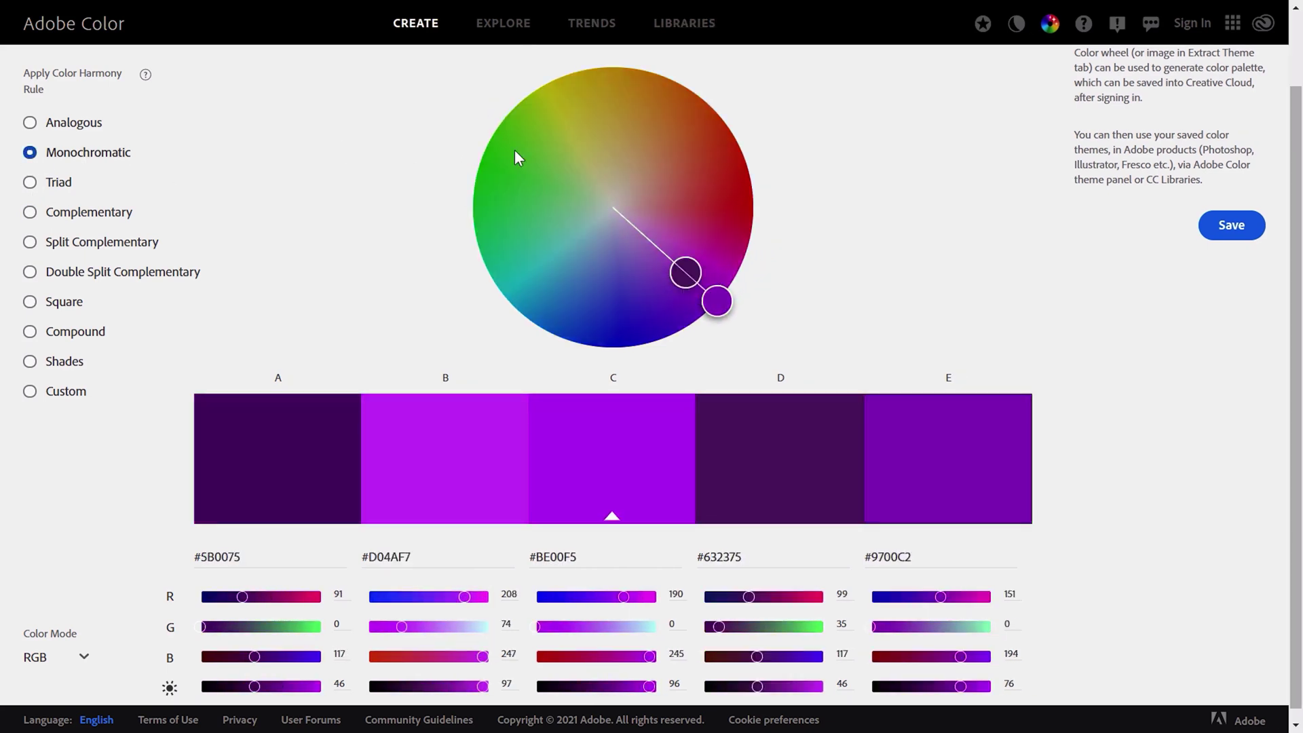
{"action": "mouse_move", "coordinate": [720, 300]}
{"action": "left_mouse_down"}
{"action": "mouse_move", "coordinate": [753, 223]}
{"action": "mouse_move", "coordinate": [674, 44]}
{"action": "mouse_move", "coordinate": [614, 30]}
{"action": "mouse_move", "coordinate": [541, 54]}
{"action": "left_mouse_up"}
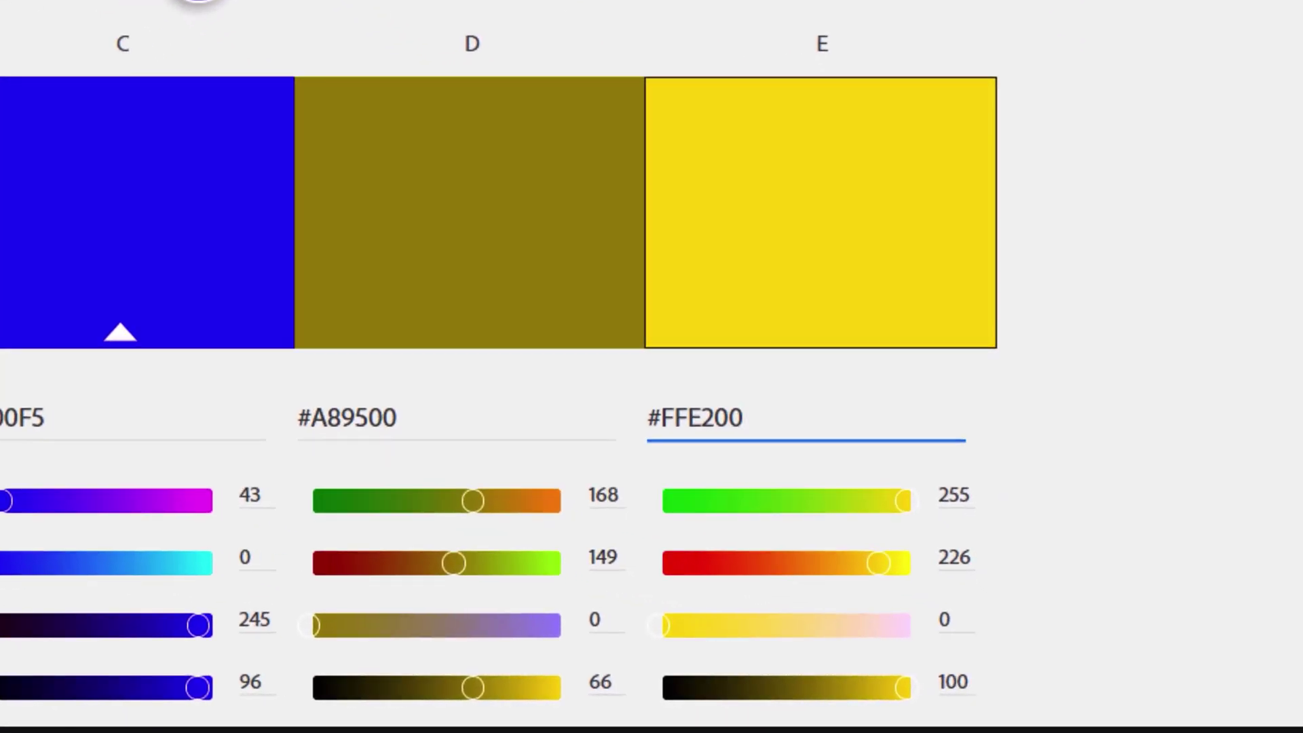
{"action": "key", "text": "Return"}
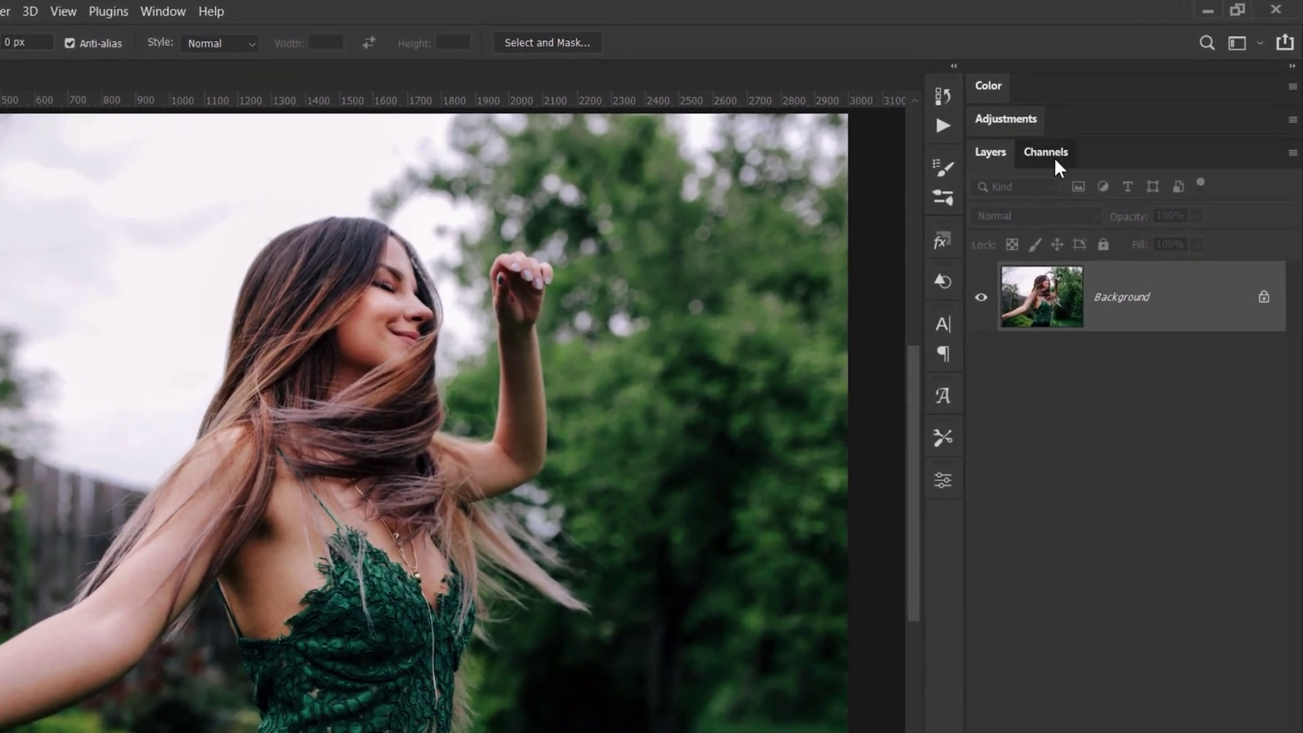
Show the Channels panel and compare the Red, Green and Blue channels individually.
{"action": "left_click", "coordinate": [1095, 127]}
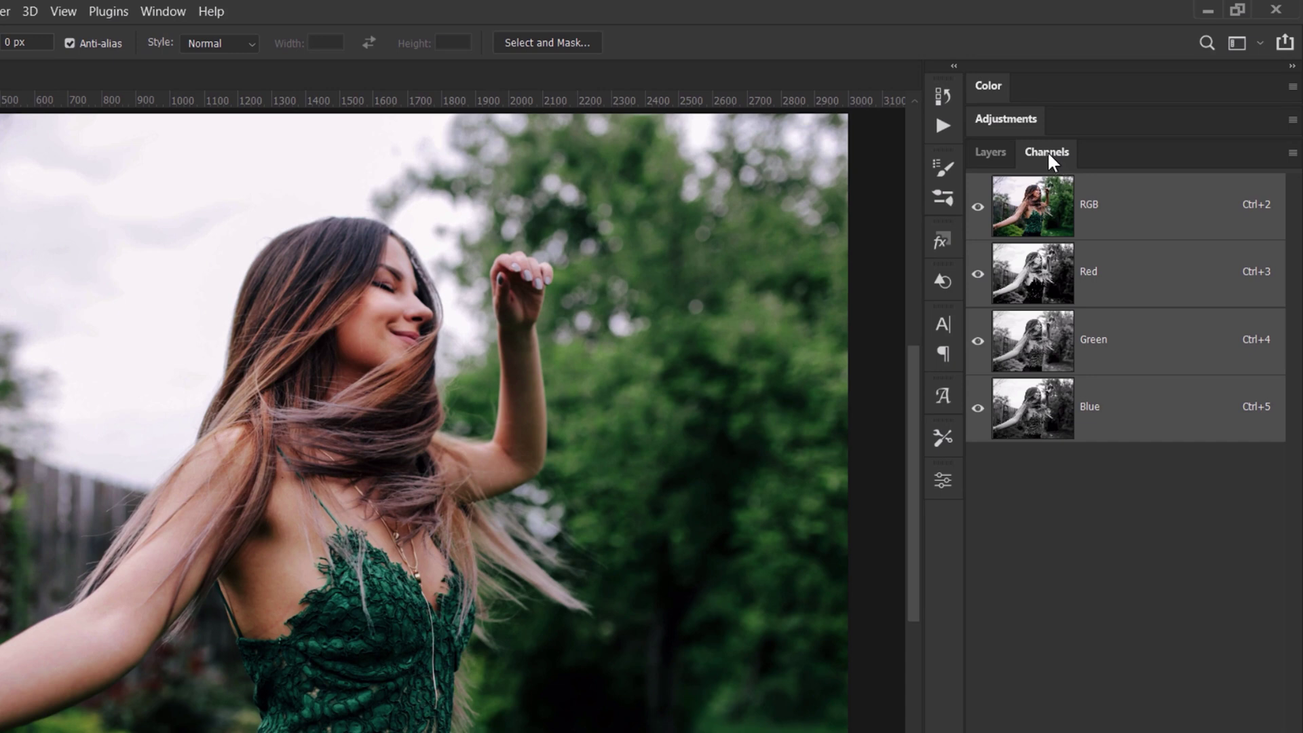
{"action": "left_click", "coordinate": [171, 15]}
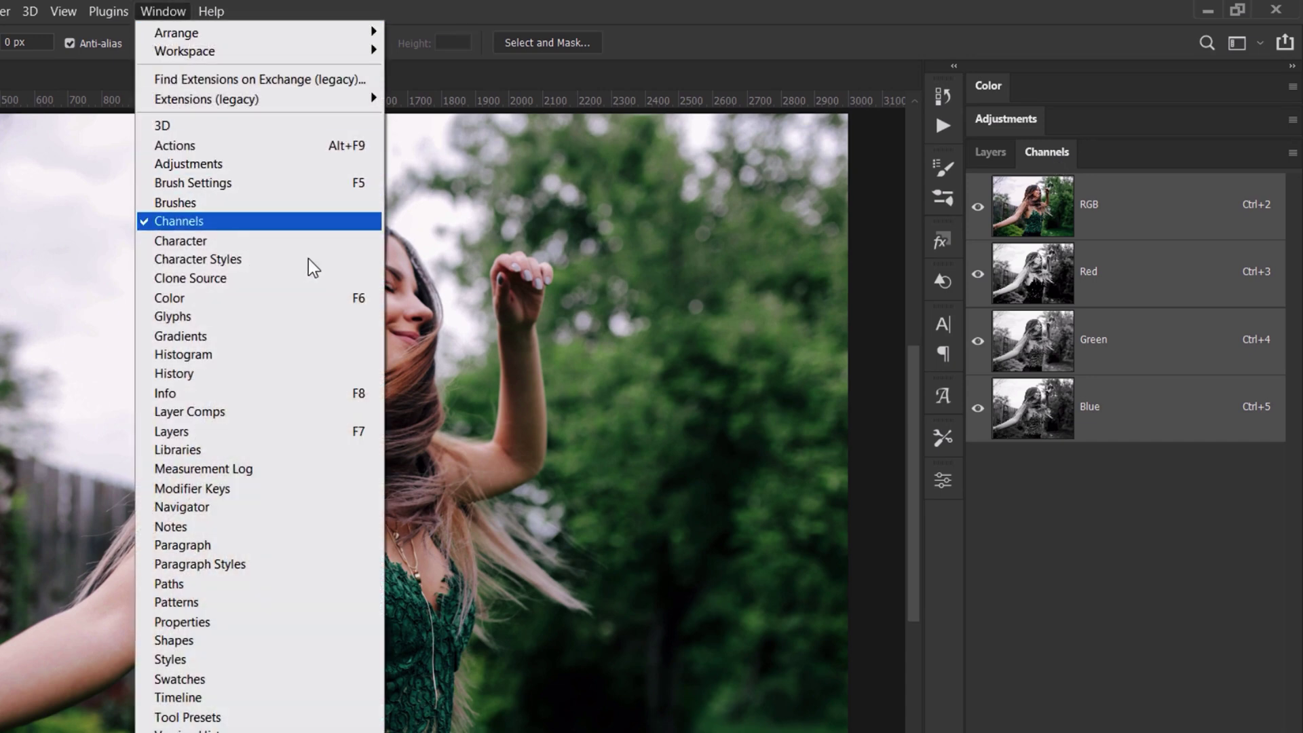
{"action": "left_click", "coordinate": [624, 409]}
{"action": "left_click", "coordinate": [1162, 286]}
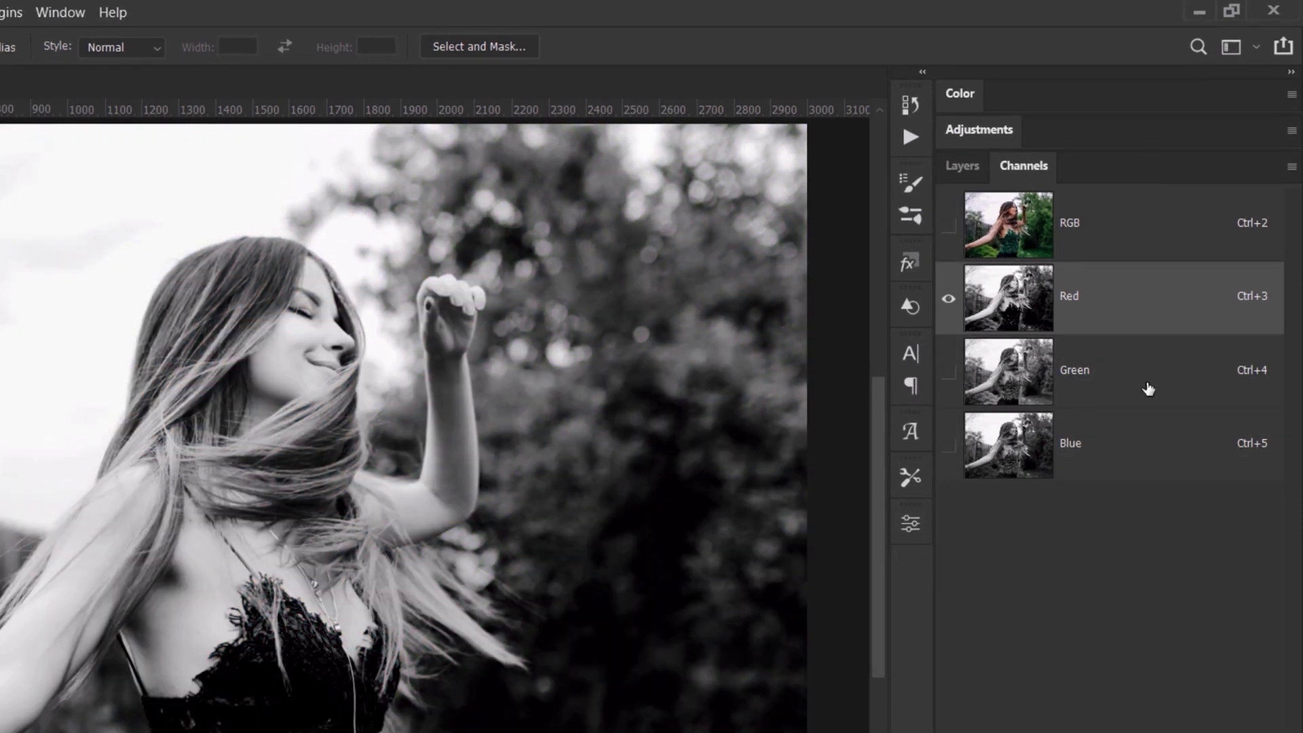
{"action": "left_click", "coordinate": [1149, 388]}
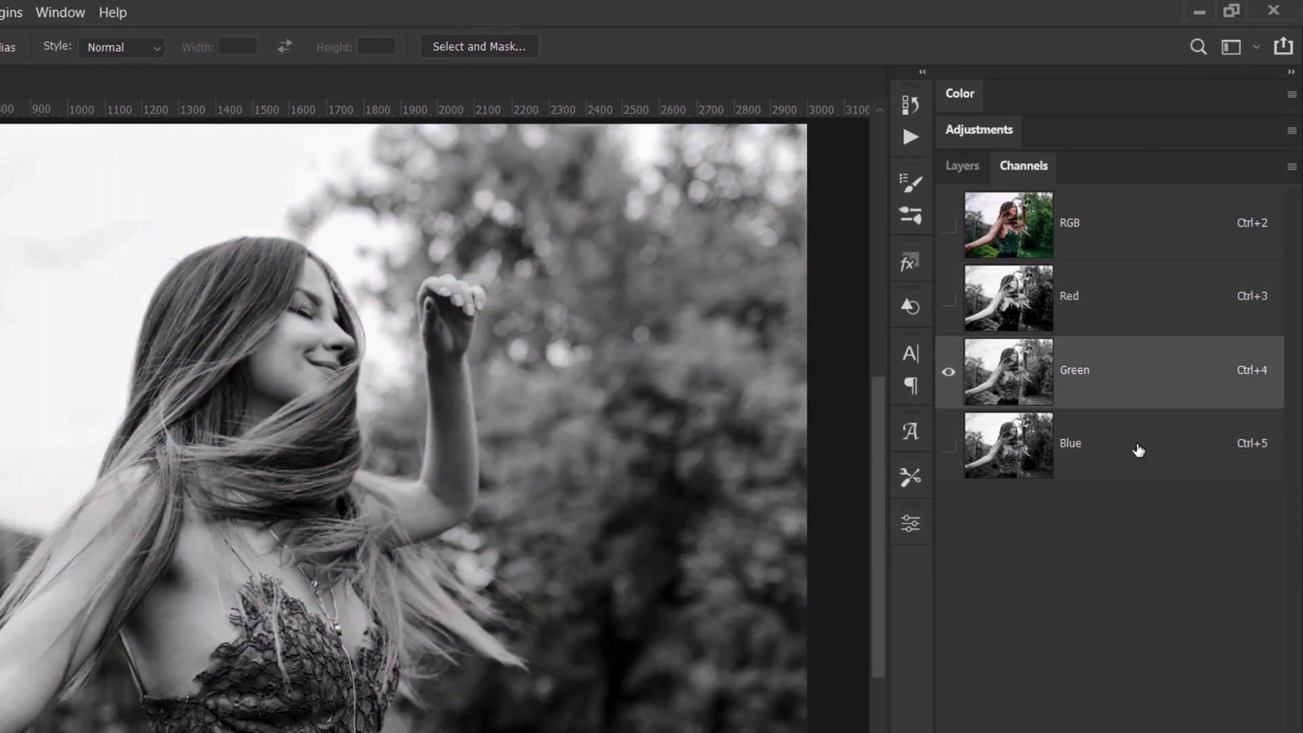
{"action": "left_click", "coordinate": [1138, 460]}
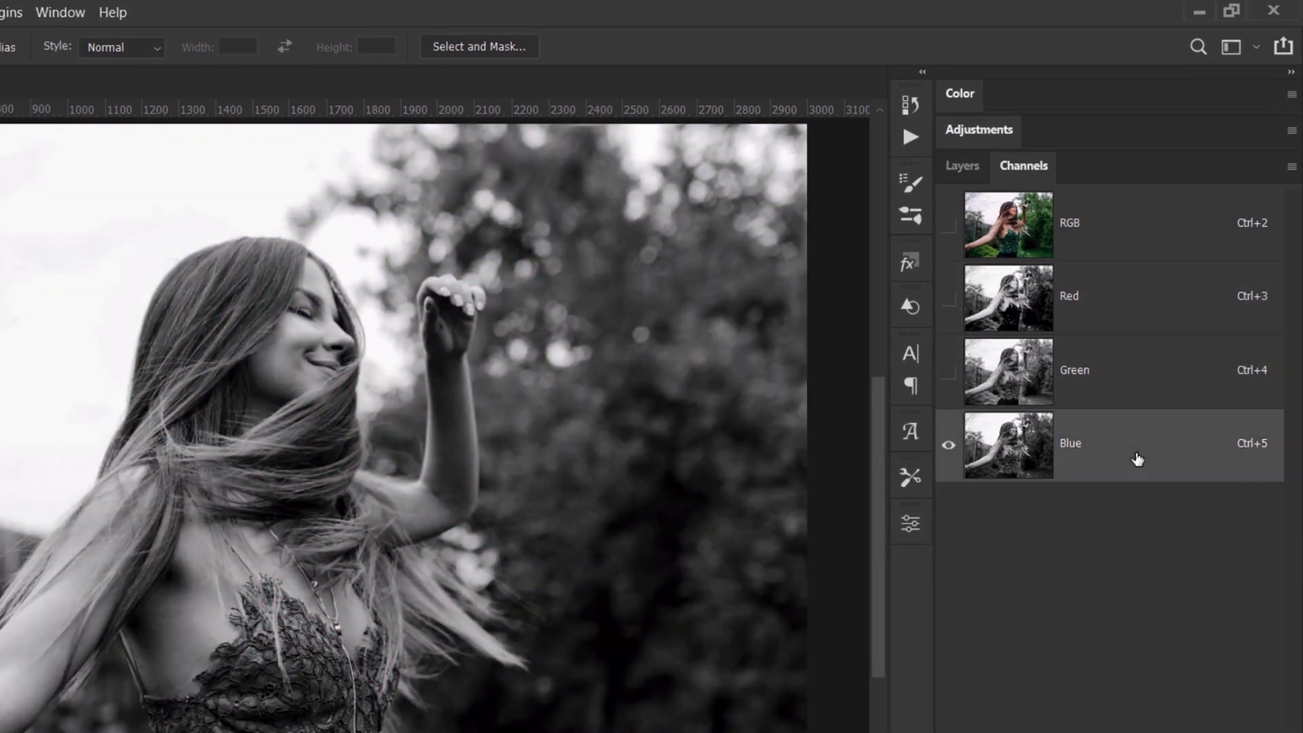
{"action": "left_click", "coordinate": [1134, 307]}
{"action": "left_click", "coordinate": [1119, 389]}
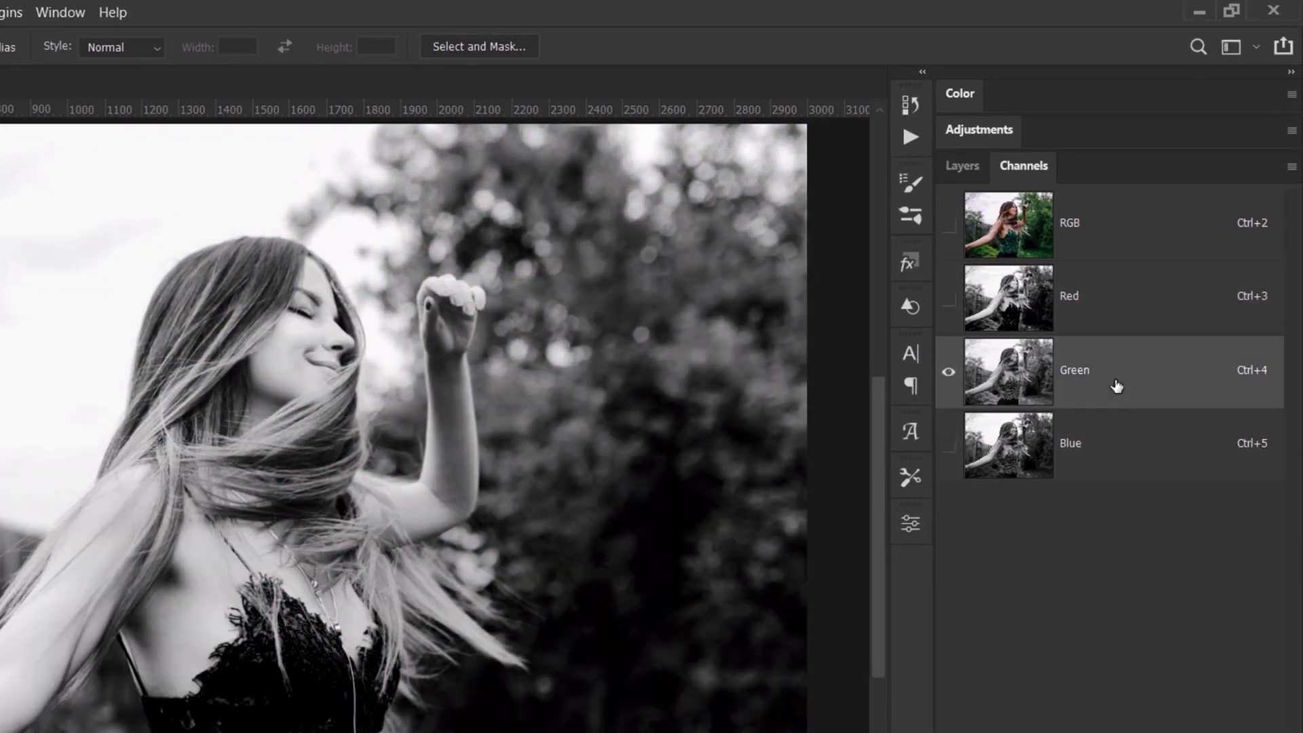
{"action": "left_click", "coordinate": [1122, 458]}
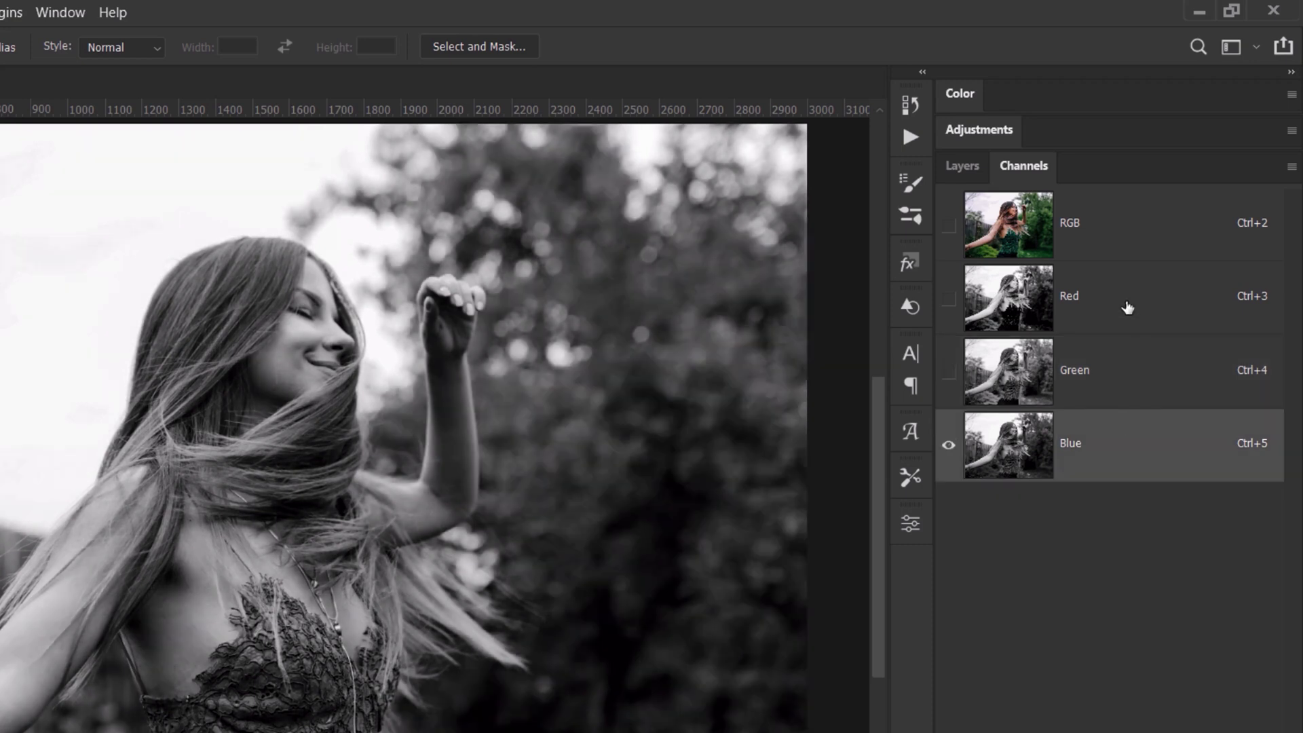
Load the Blue channel's bright areas as a selection and return to the RGB composite.
{"action": "left_click", "coordinate": [1129, 308]}
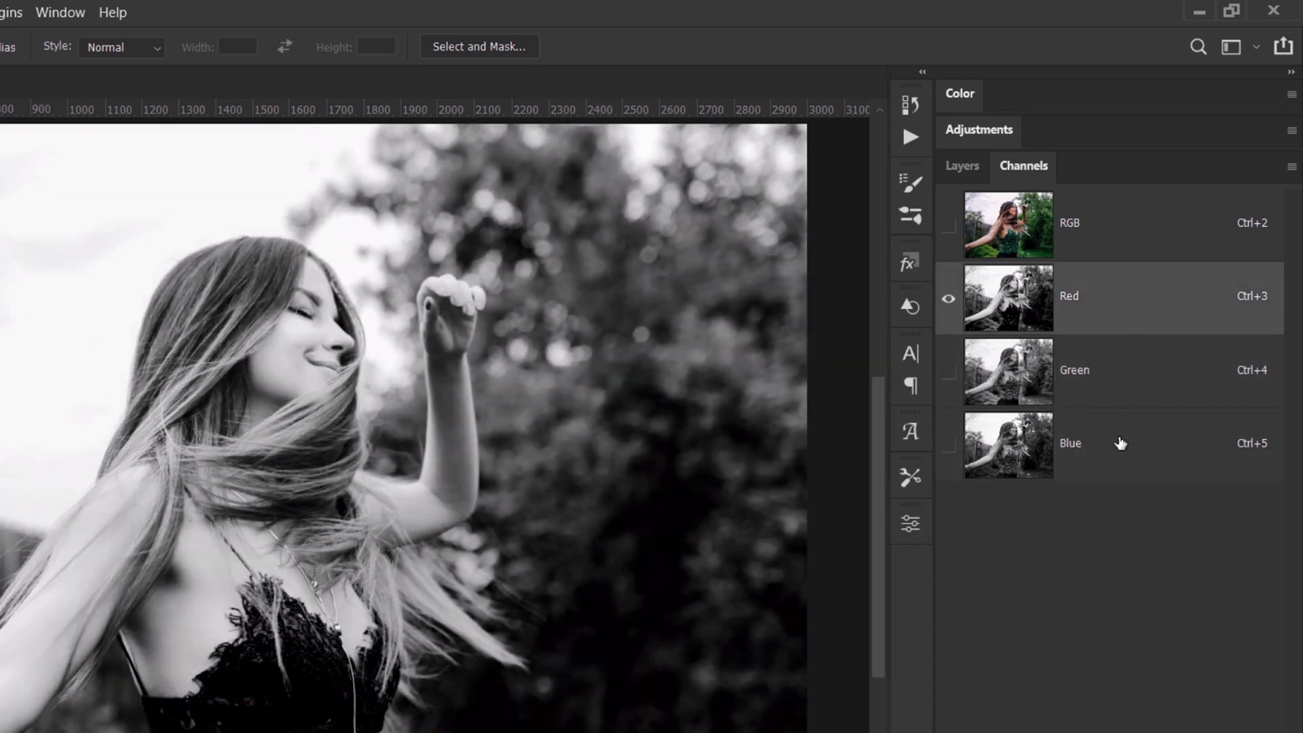
{"action": "left_click", "coordinate": [1120, 448]}
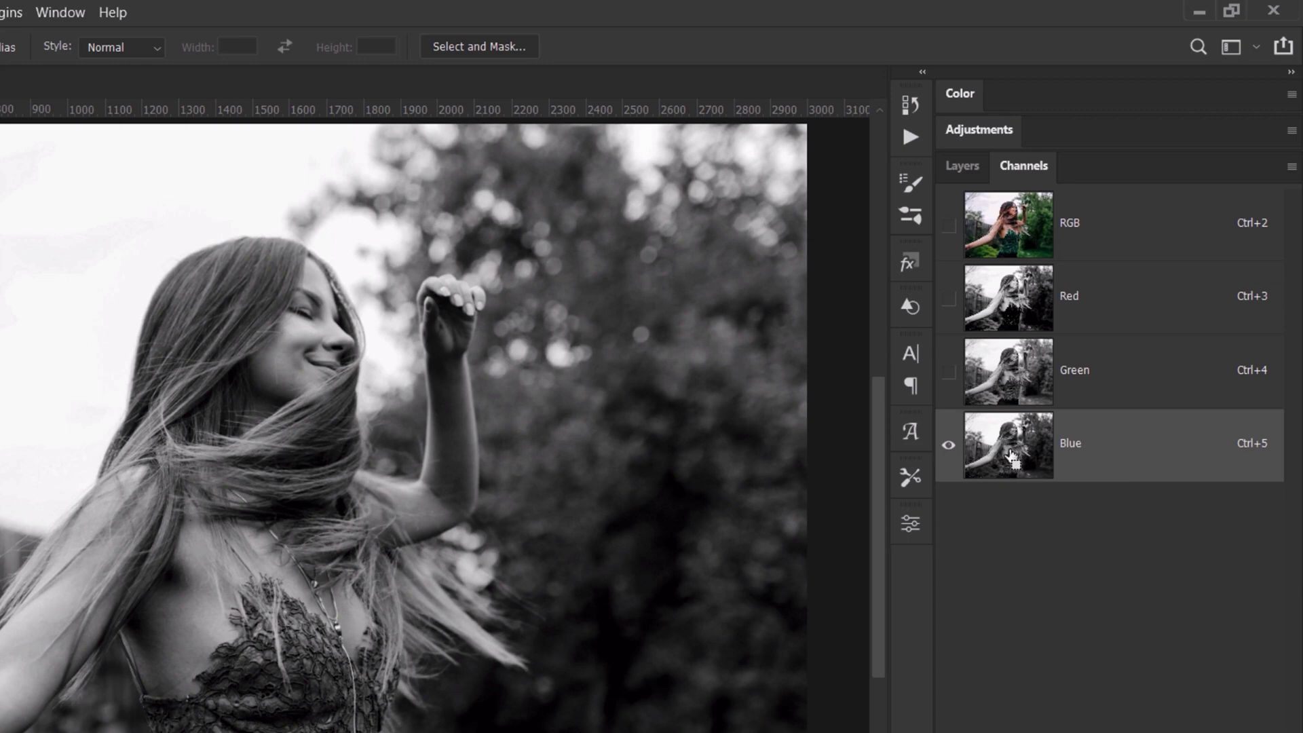
{"action": "left_click", "coordinate": [1013, 459], "text": "ctrl"}
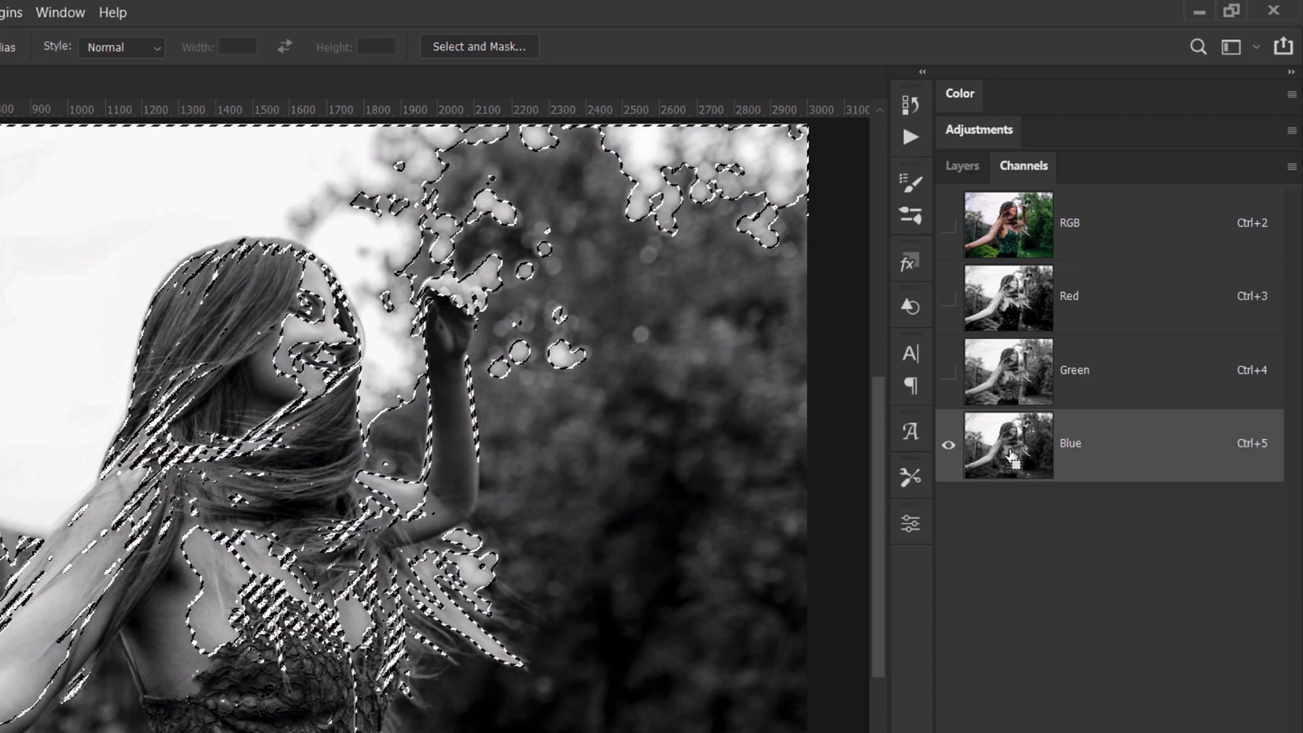
{"action": "left_click", "coordinate": [1146, 240]}
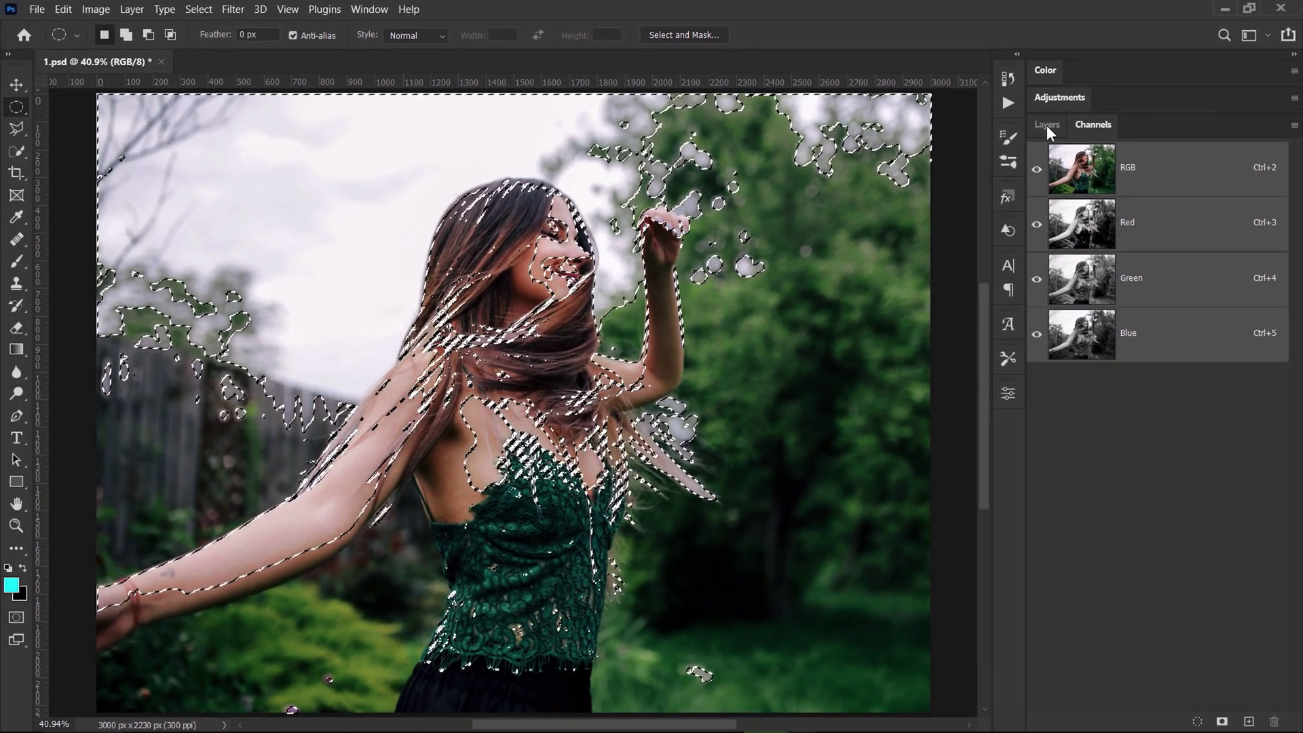
Add a Solid Color fill layer over the selection and copy the FFE200 hex from Adobe Color.
{"action": "left_click", "coordinate": [1047, 125]}
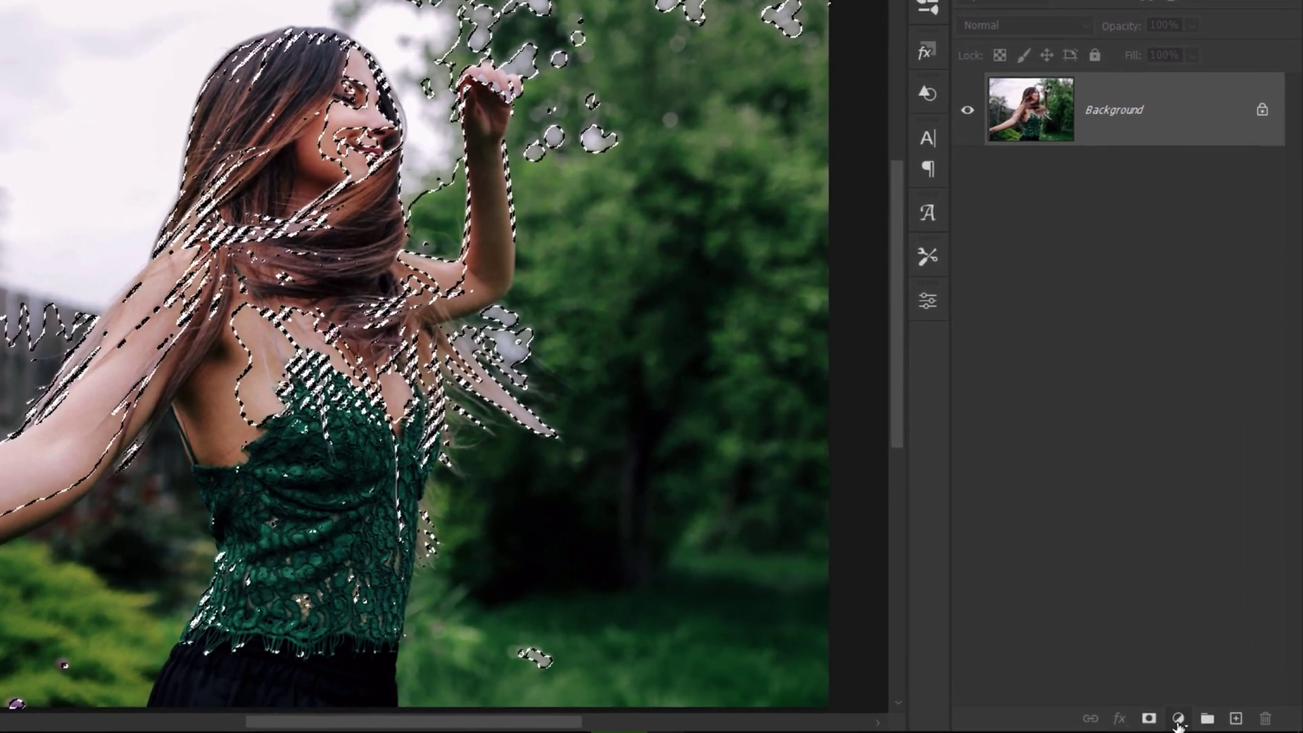
{"action": "left_click", "coordinate": [1179, 721]}
{"action": "left_click", "coordinate": [1207, 348]}
{"action": "left_click_drag", "start_coordinate": [725, 199], "coordinate": [716, 195]}
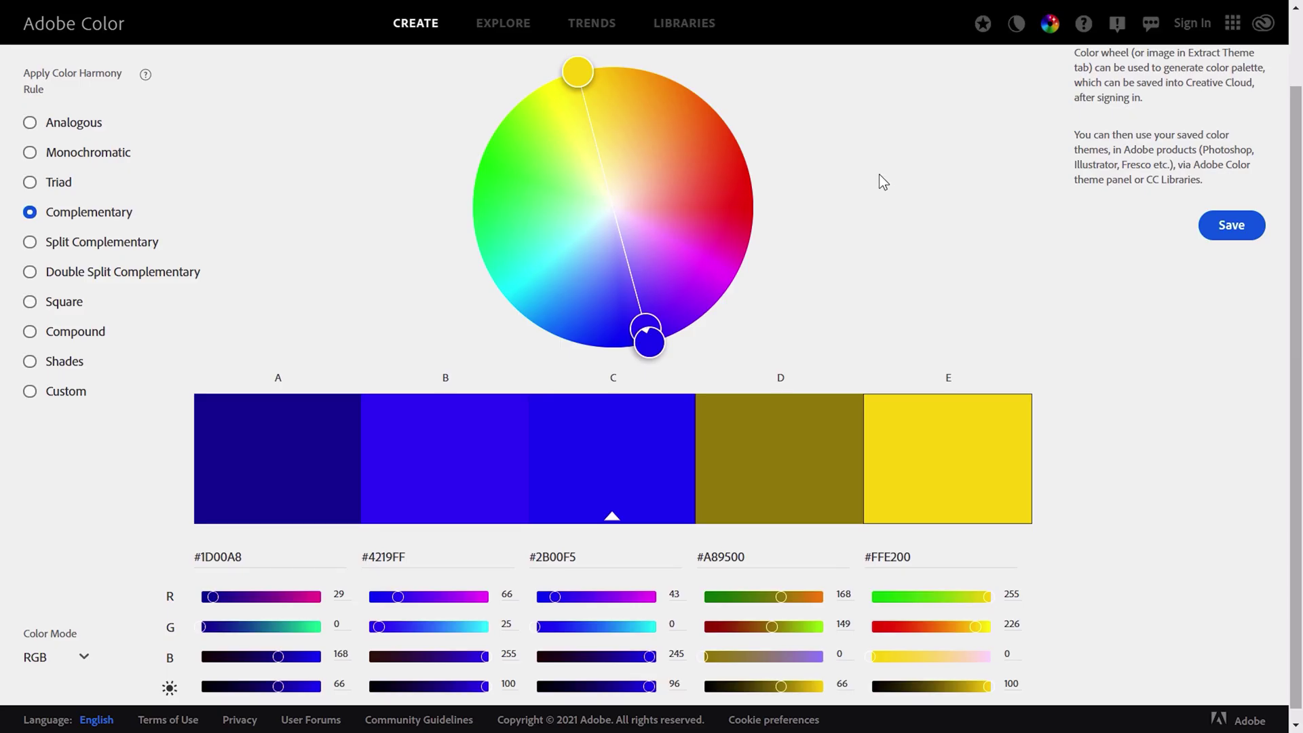
{"action": "left_click_drag", "start_coordinate": [916, 559], "coordinate": [881, 558]}
{"action": "key", "text": "alt+Tab"}
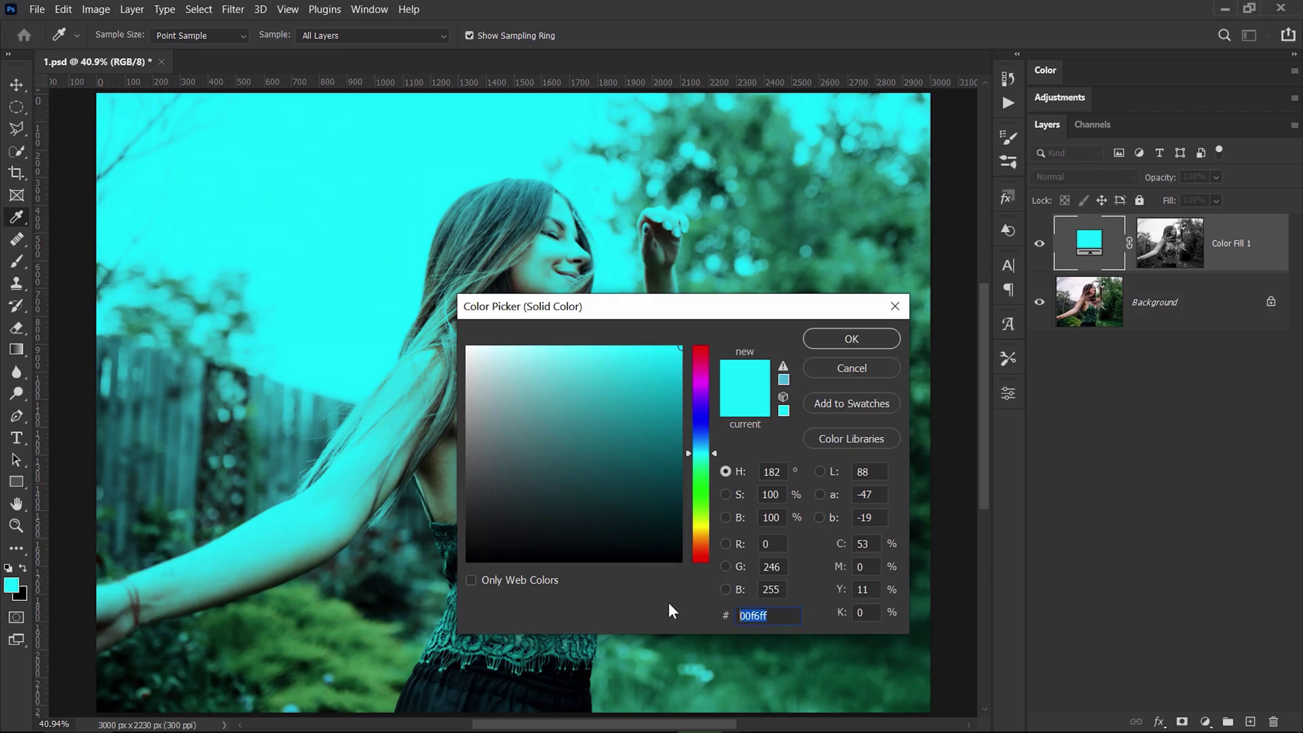
Set the fill colour to yellow #FFE200 and rename the layer Highlights.
{"action": "type", "text": "#FFE200"}
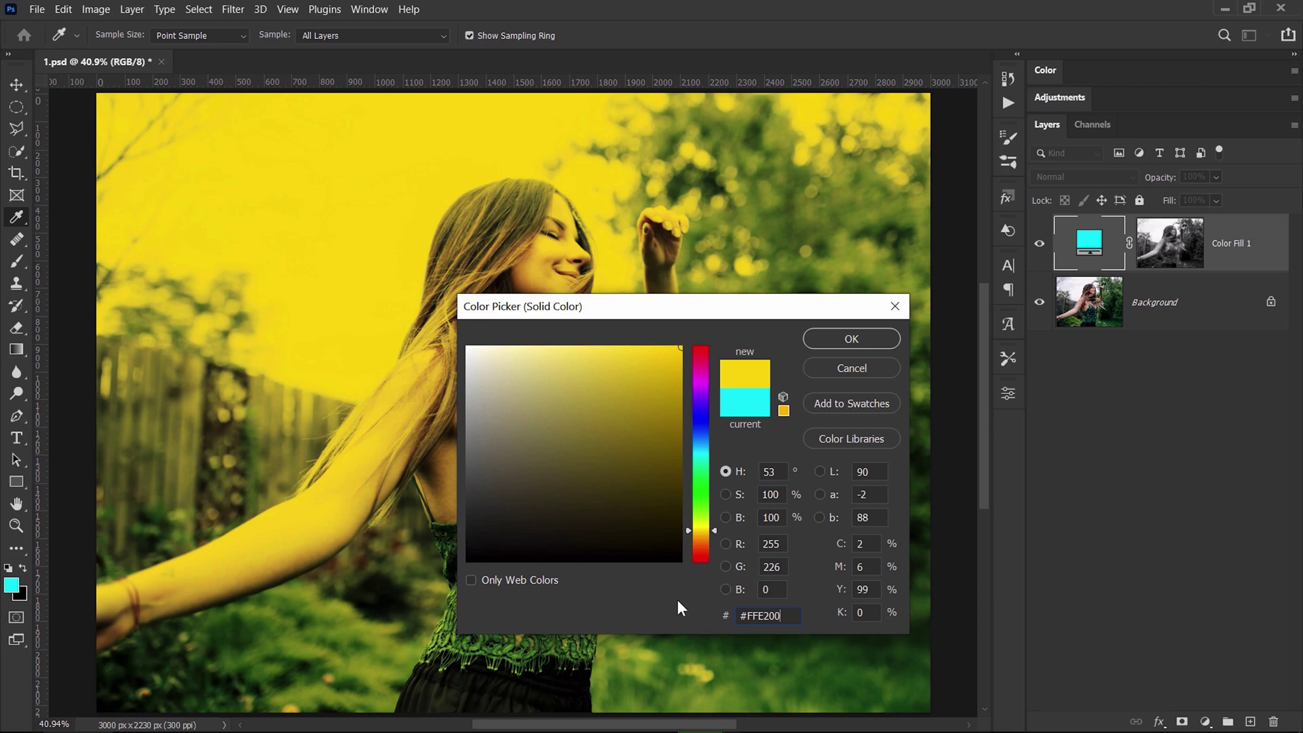
{"action": "left_click", "coordinate": [850, 338]}
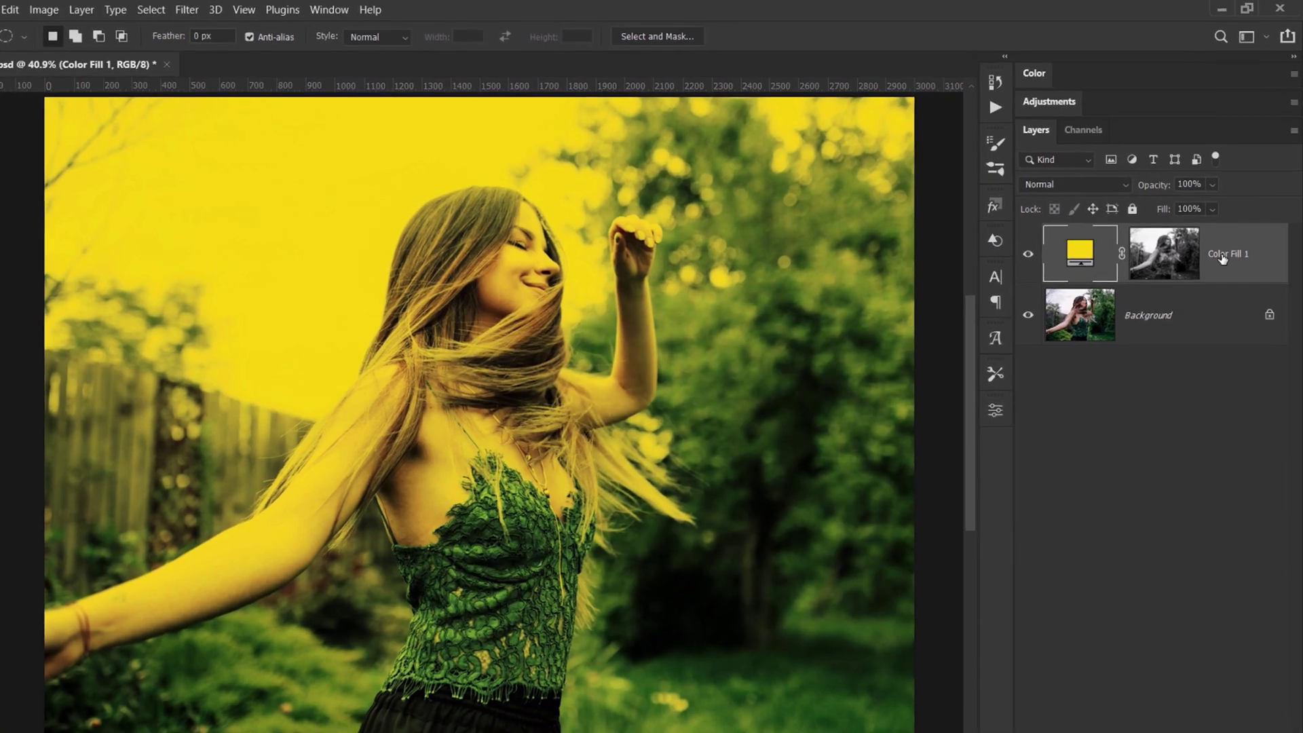
{"action": "double_click", "coordinate": [1222, 255]}
{"action": "type", "text": "Highlights"}
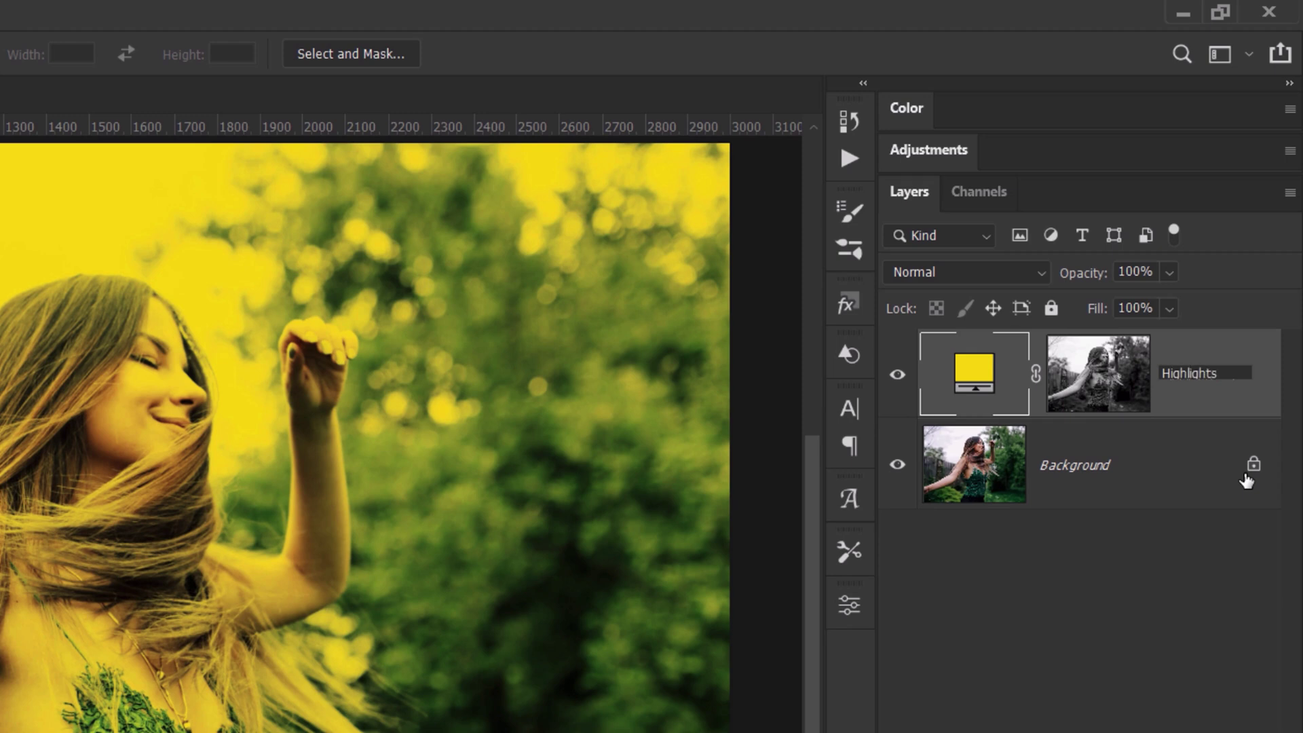
{"action": "key", "text": "Return"}
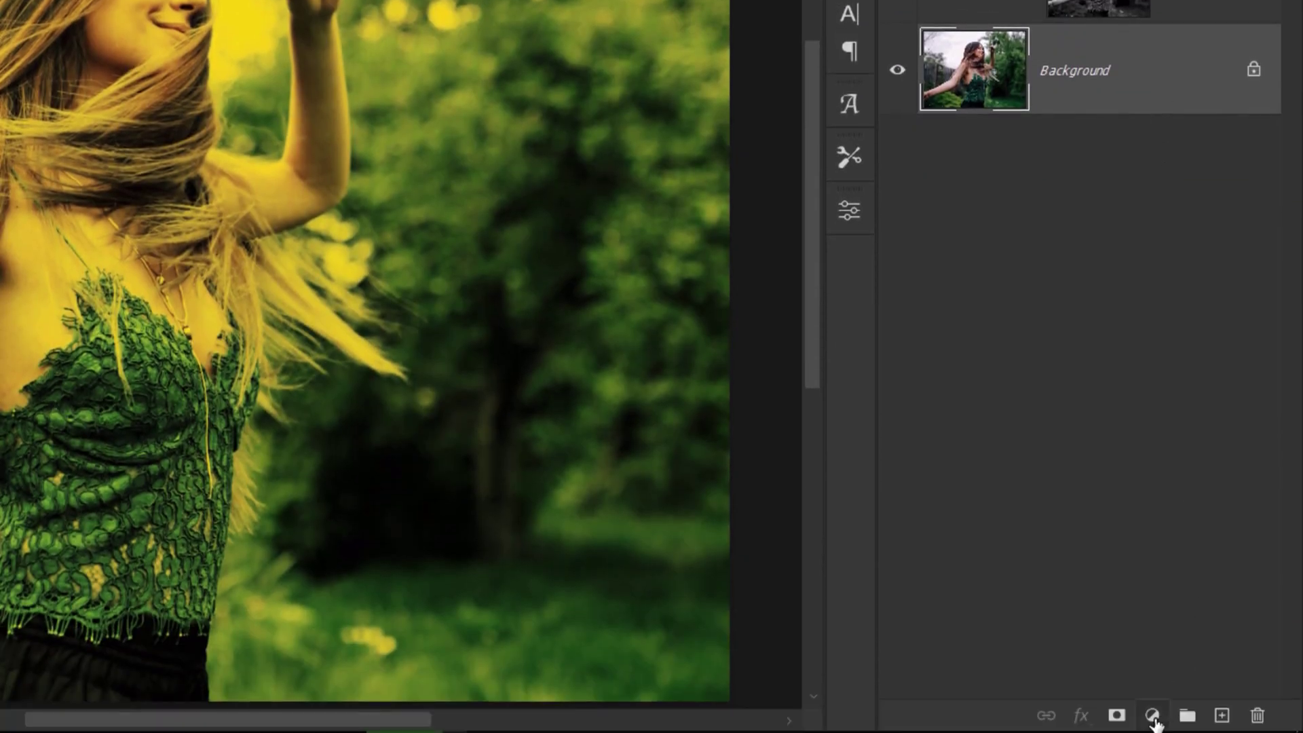
Add a second Solid Color fill layer and paste dark blue #1D00A8 as its colour.
{"action": "left_click", "coordinate": [1153, 717]}
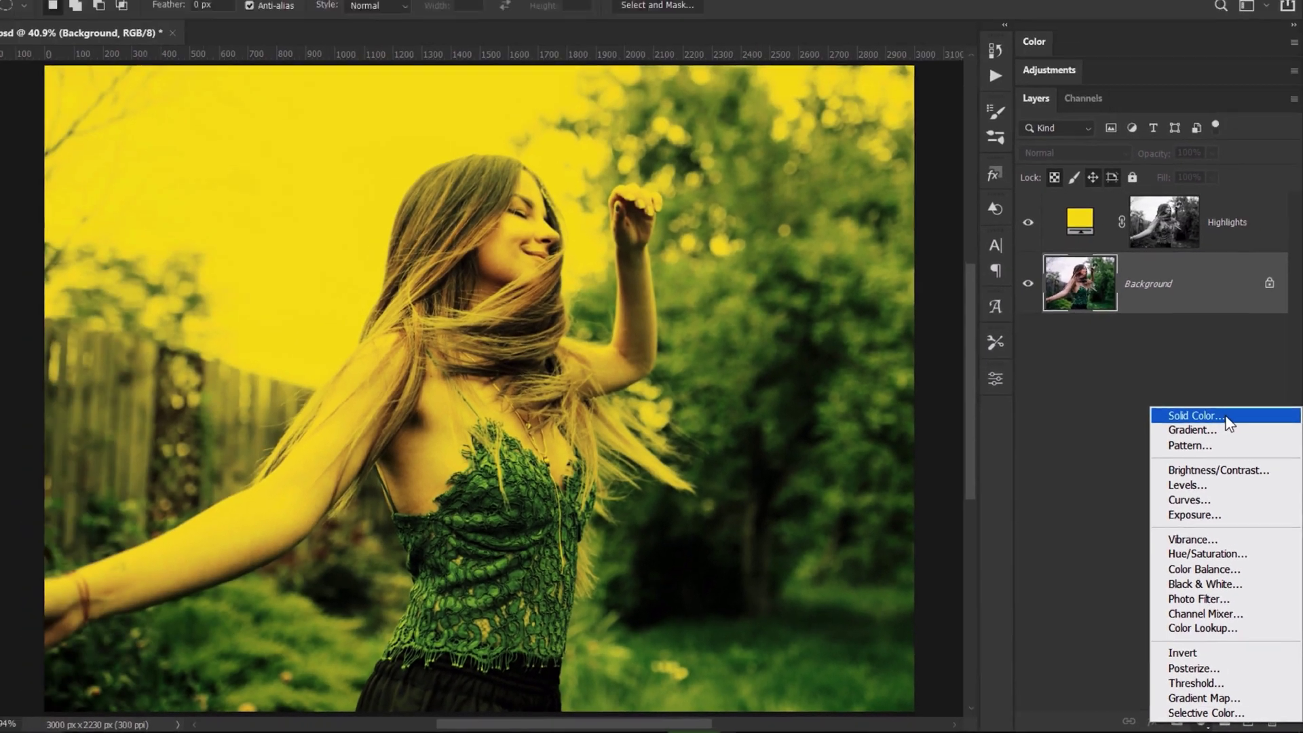
{"action": "left_click", "coordinate": [1185, 263]}
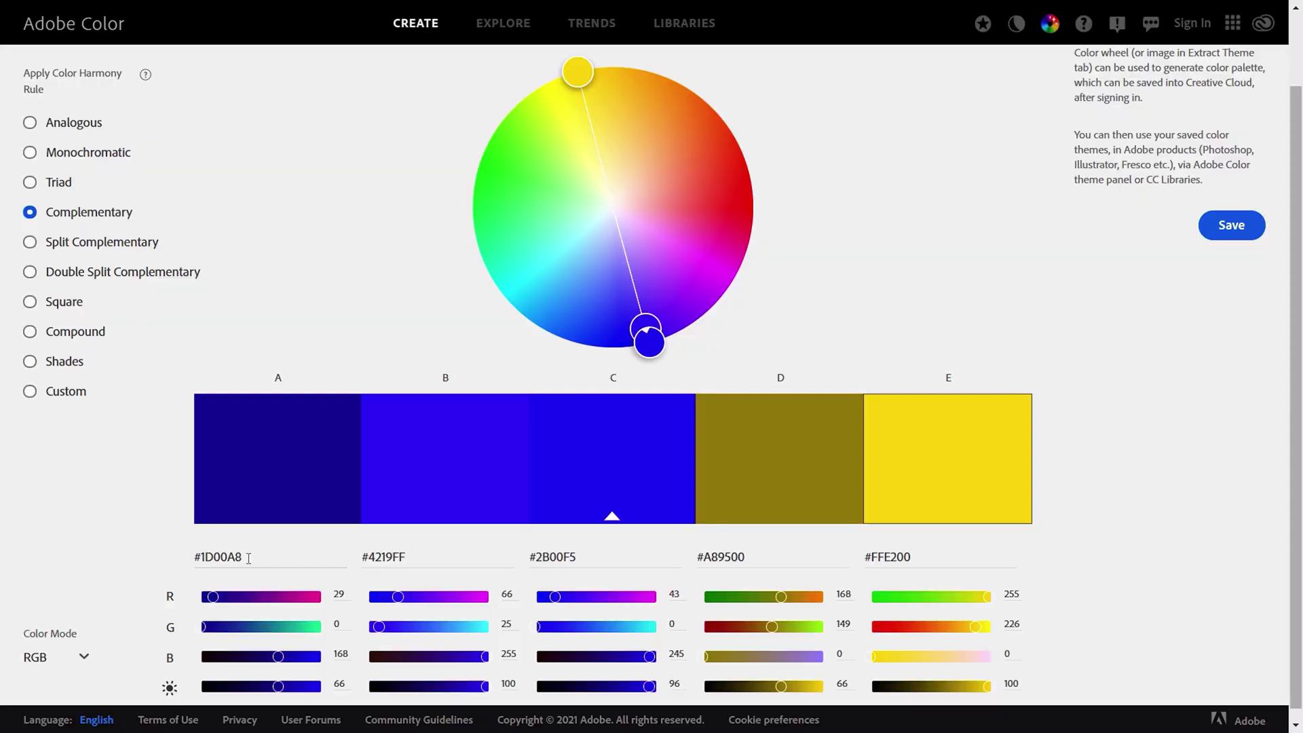
{"action": "left_click_drag", "start_coordinate": [243, 557], "coordinate": [161, 564]}
{"action": "key", "text": "ctrl+c"}
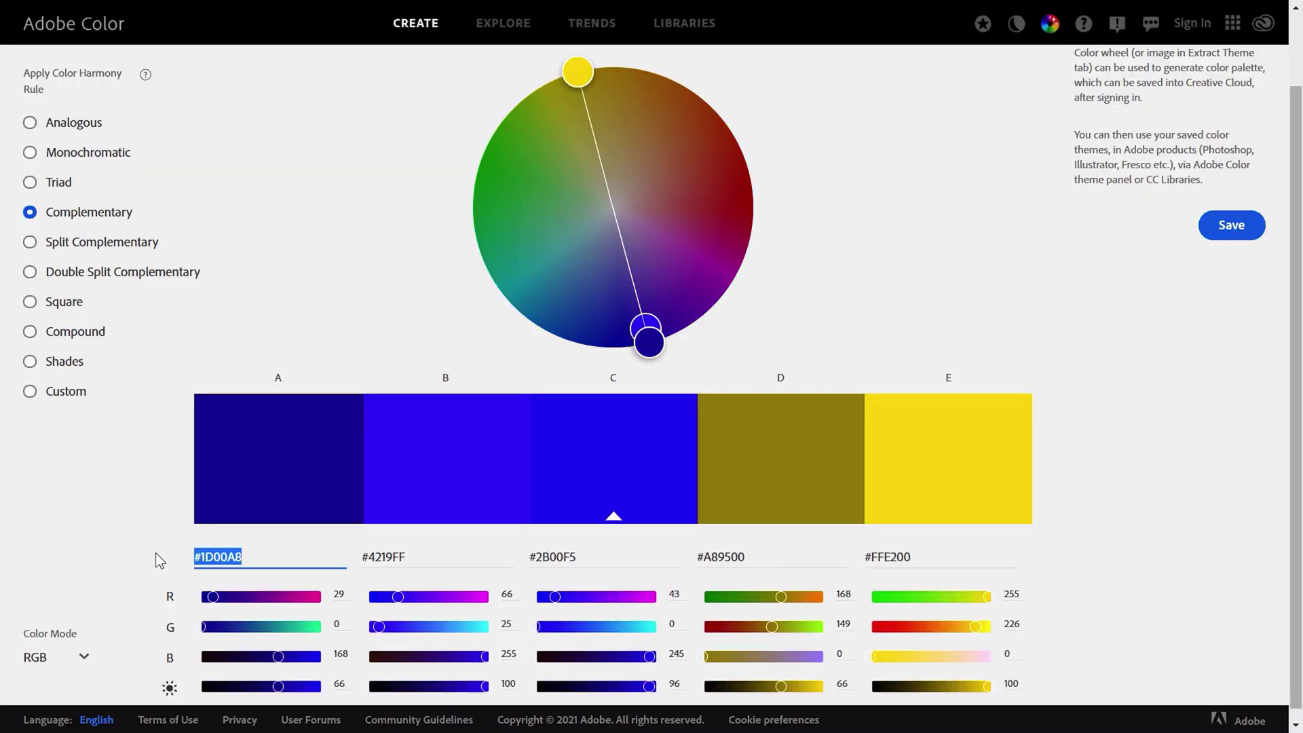
{"action": "key", "text": "alt+Tab"}
{"action": "key", "text": "ctrl+v"}
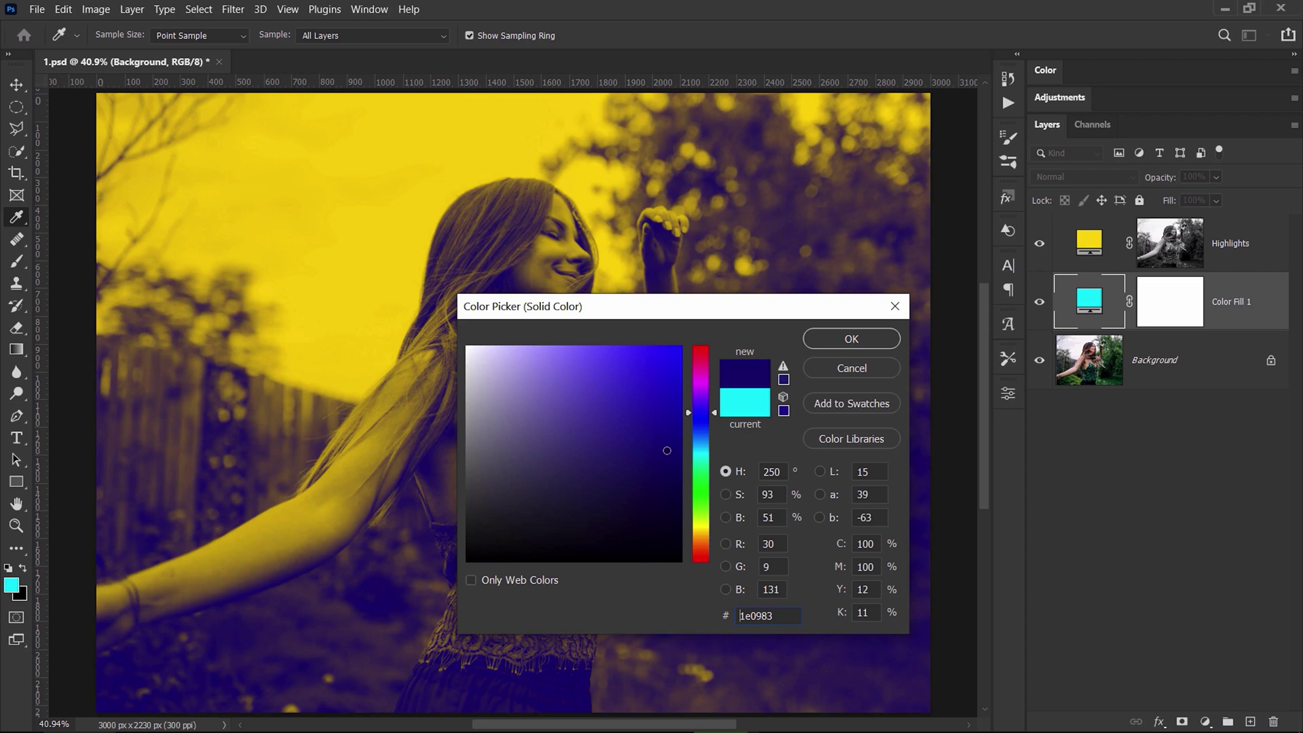
Darken the blue fill colour, confirm it, and rename that layer Background.
{"action": "left_click", "coordinate": [605, 378]}
{"action": "left_click_drag", "start_coordinate": [606, 379], "coordinate": [681, 434]}
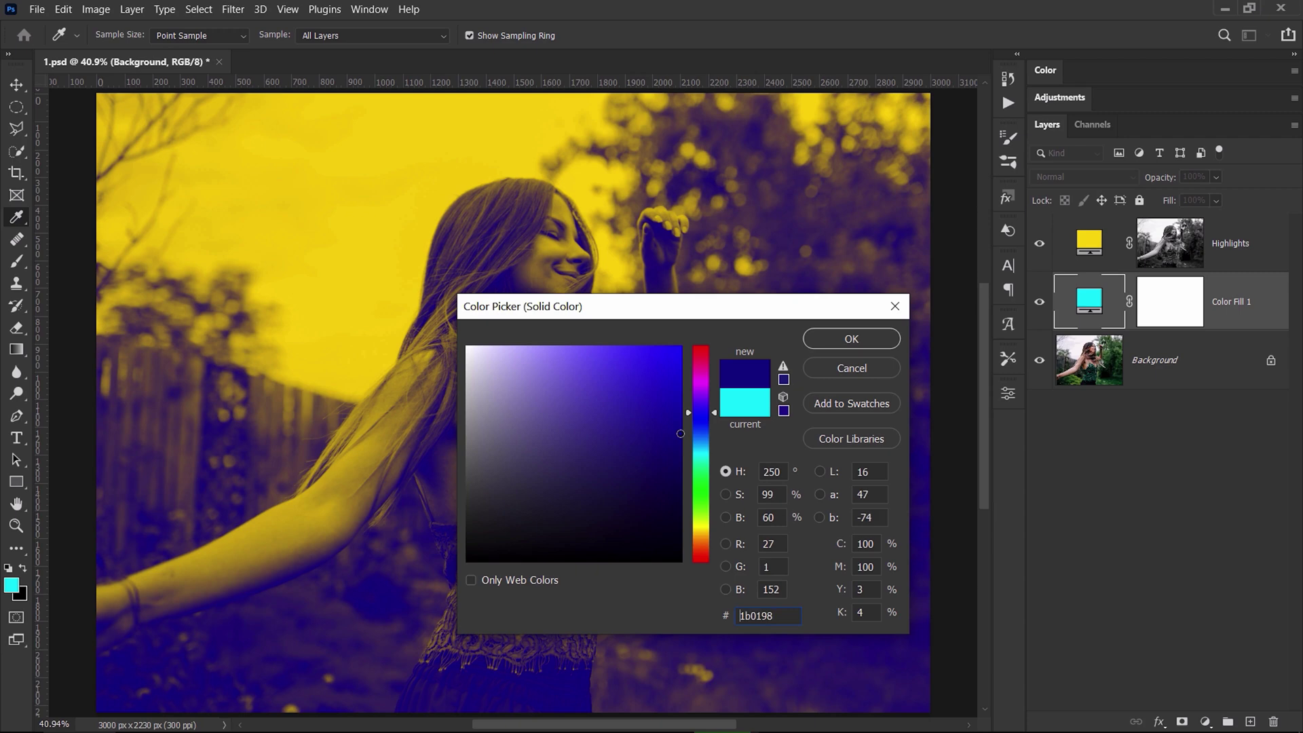
{"action": "left_click", "coordinate": [848, 338]}
{"action": "double_click", "coordinate": [1239, 307]}
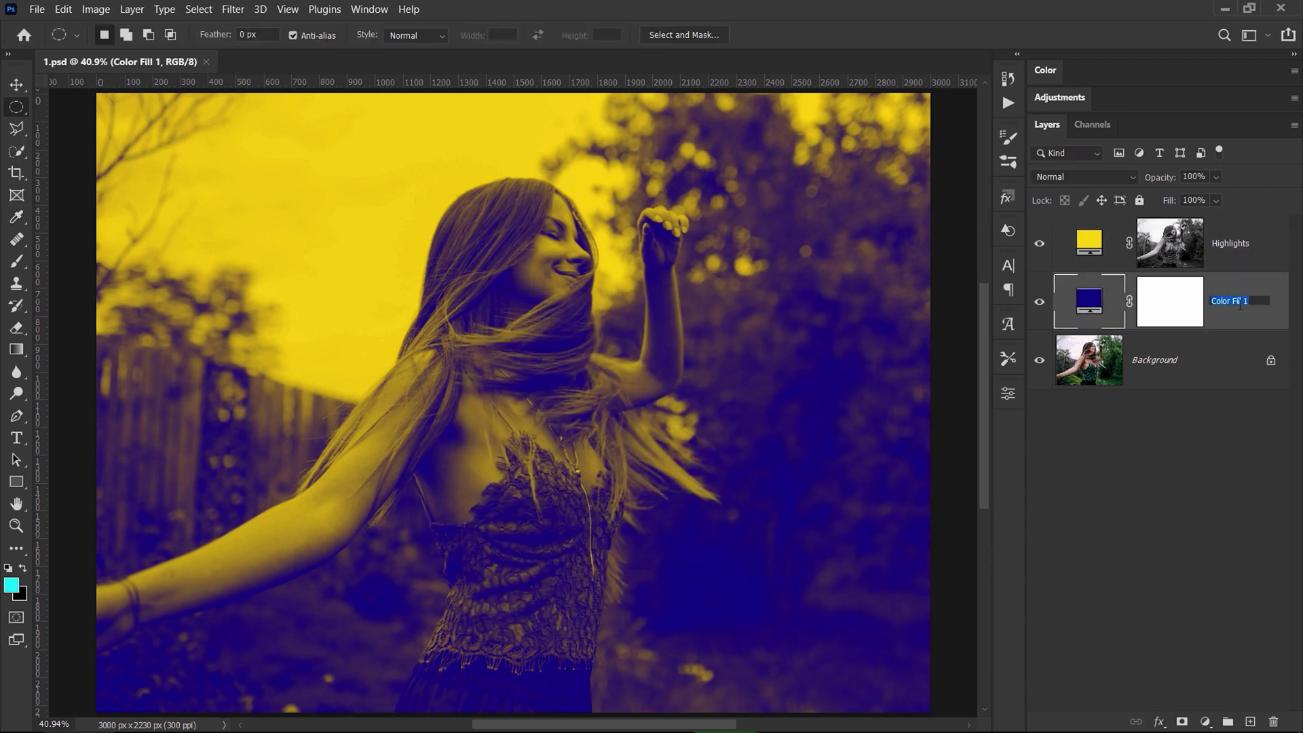
{"action": "type", "text": "Background"}
{"action": "key", "text": "Return"}
Shift the Background fill toward purple #1b009c and the Highlights fill to orange #ffba00.
{"action": "double_click", "coordinate": [1090, 301]}
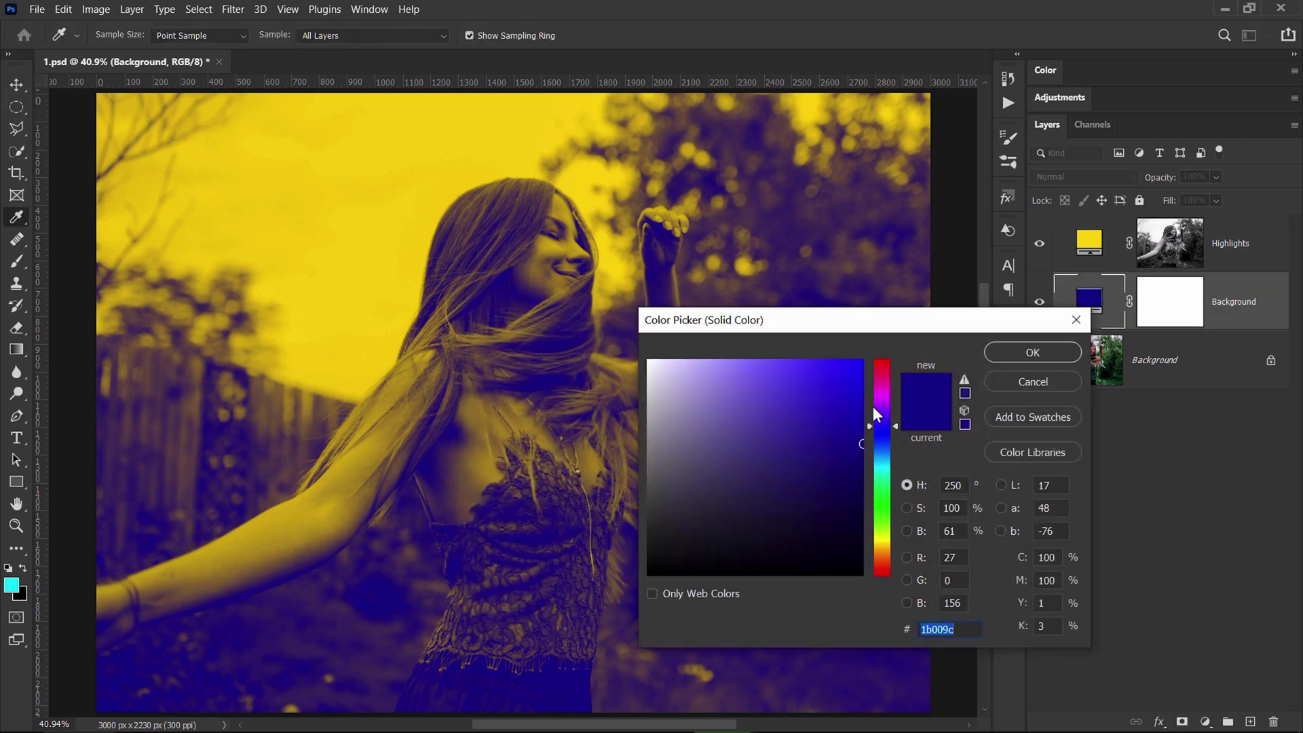
{"action": "left_click_drag", "start_coordinate": [893, 426], "coordinate": [893, 414]}
{"action": "left_click", "coordinate": [1004, 349]}
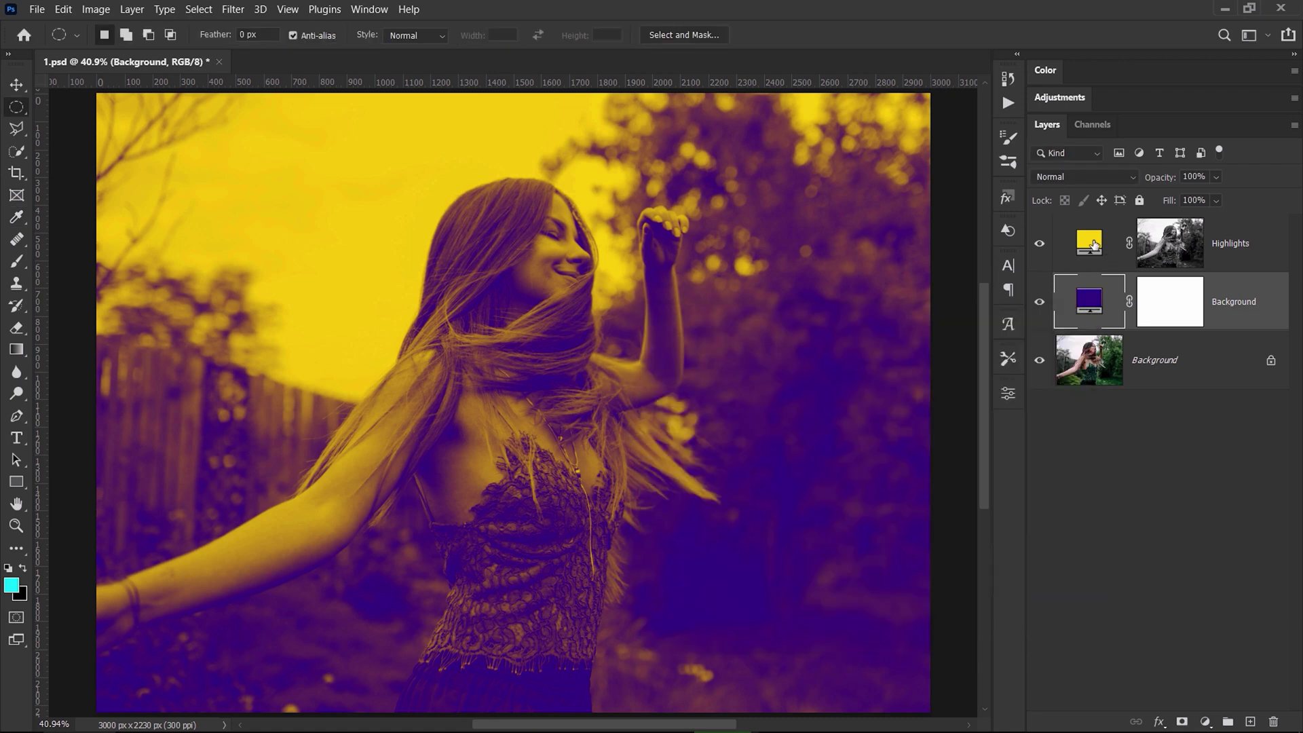
{"action": "double_click", "coordinate": [1089, 242]}
{"action": "left_click_drag", "start_coordinate": [890, 547], "coordinate": [885, 551]}
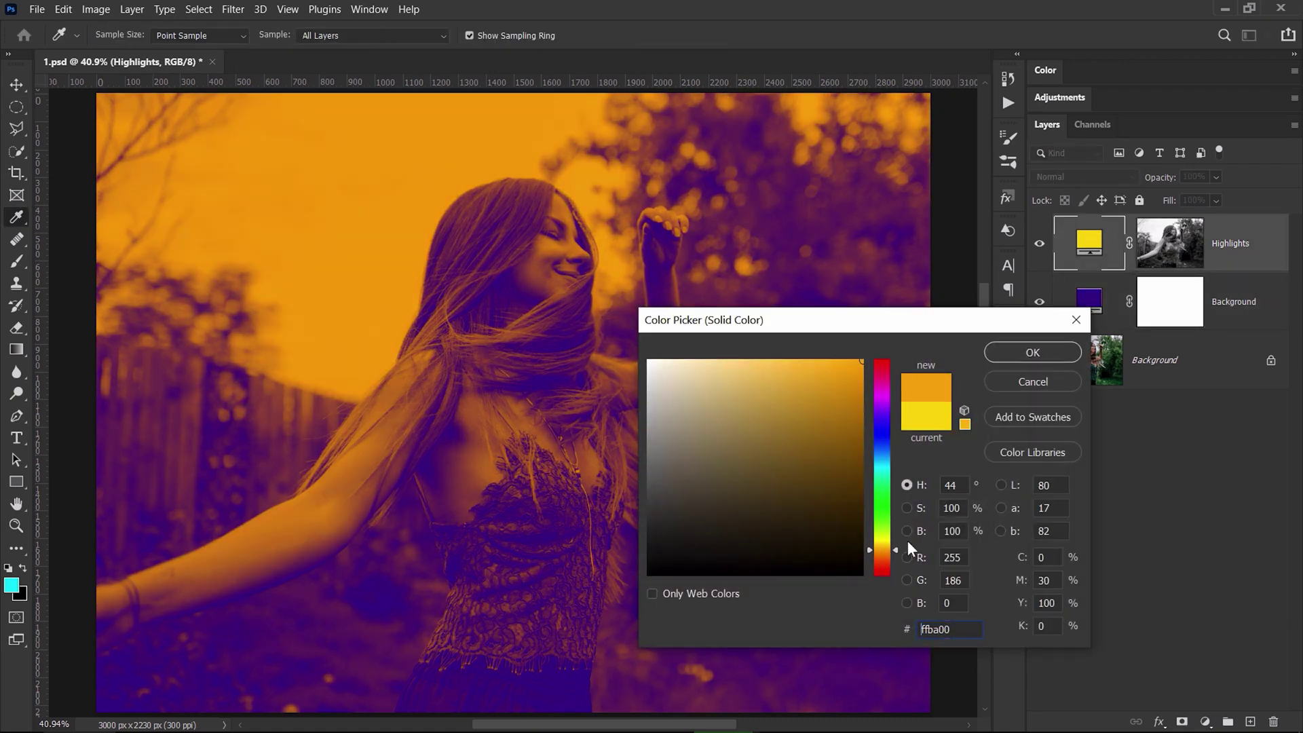
{"action": "left_click", "coordinate": [1033, 353]}
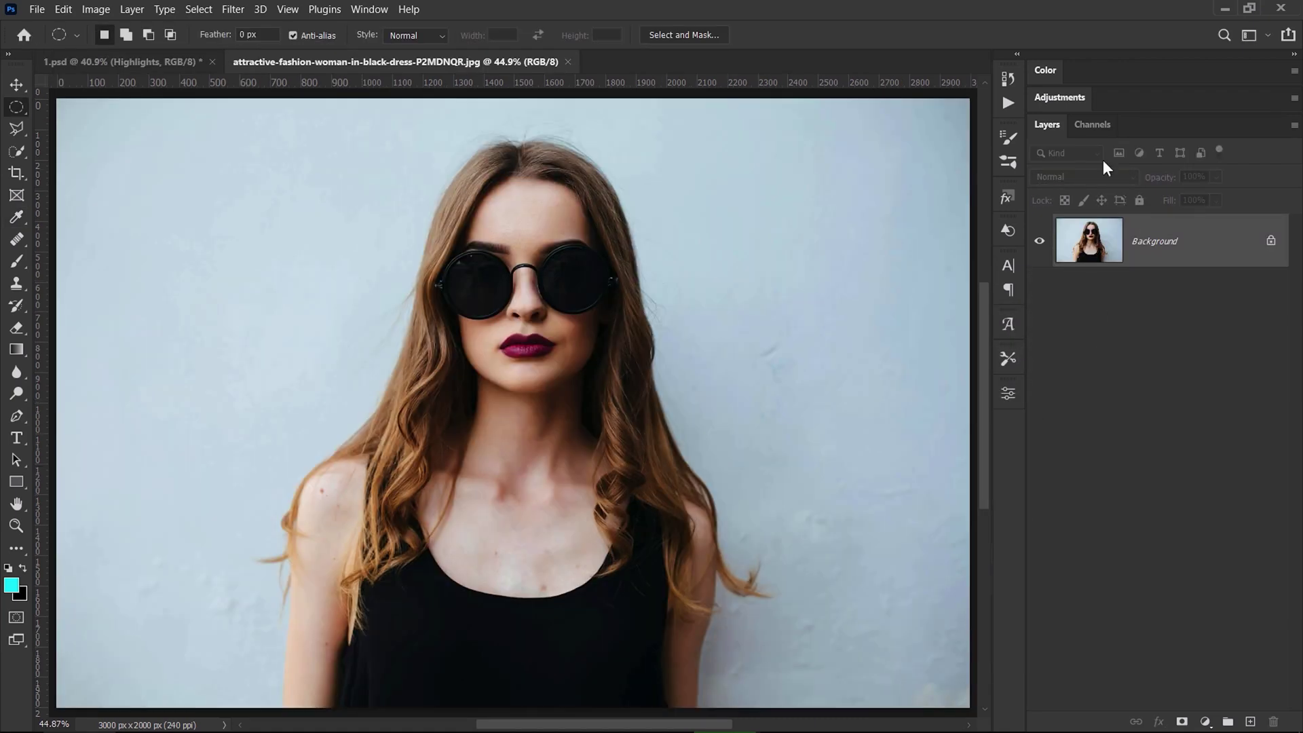
On the sunglasses portrait, load the Blue channel as a selection and add a green #3cff00 fill.
{"action": "left_click", "coordinate": [1093, 124]}
{"action": "left_click", "coordinate": [1167, 218]}
{"action": "left_click", "coordinate": [1167, 338]}
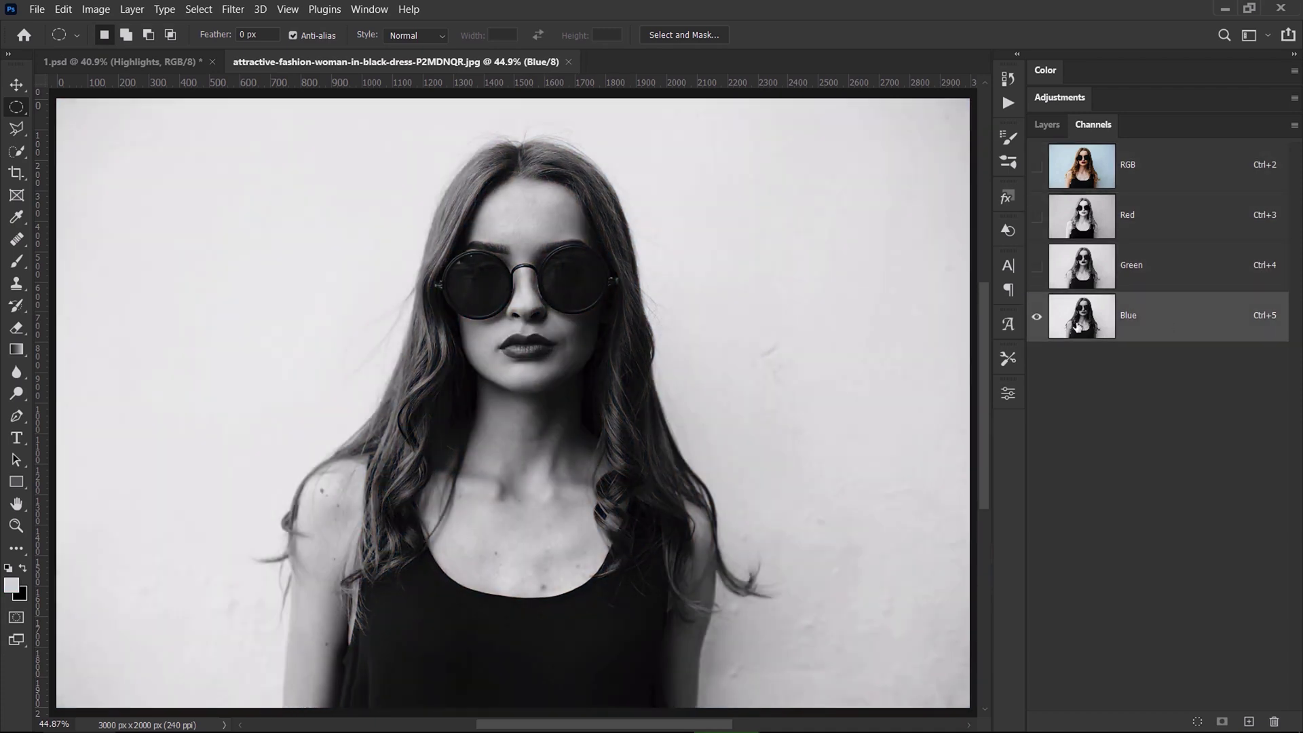
{"action": "left_click", "coordinate": [1082, 315], "text": "ctrl"}
{"action": "left_click", "coordinate": [1046, 124]}
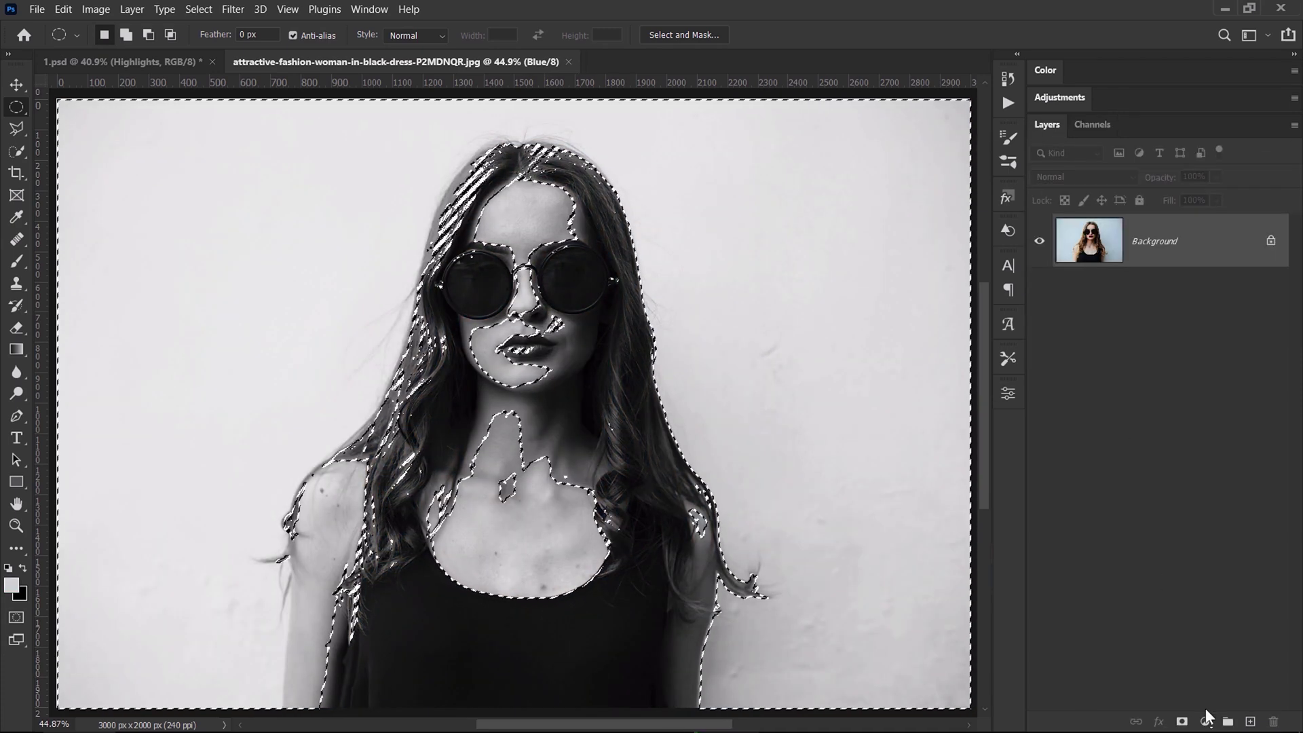
{"action": "left_click", "coordinate": [1206, 721]}
{"action": "left_click", "coordinate": [1184, 425]}
{"action": "type", "text": "3cff00"}
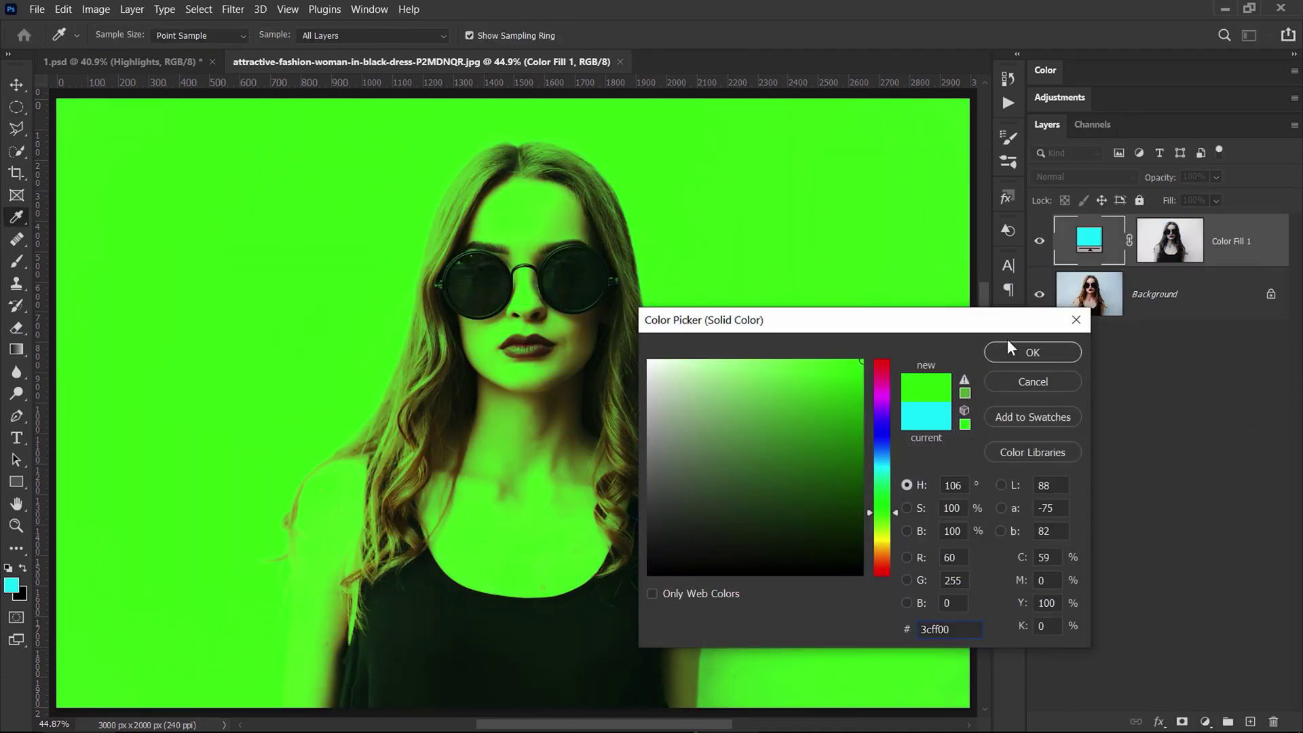
{"action": "left_click", "coordinate": [1024, 353]}
Add a second Solid Color fill layer above the portrait in dark purple #69186a.
{"action": "left_click", "coordinate": [1154, 294]}
{"action": "left_click", "coordinate": [1206, 722]}
{"action": "left_click", "coordinate": [1185, 425]}
{"action": "left_click", "coordinate": [882, 396]}
{"action": "left_click", "coordinate": [844, 484]}
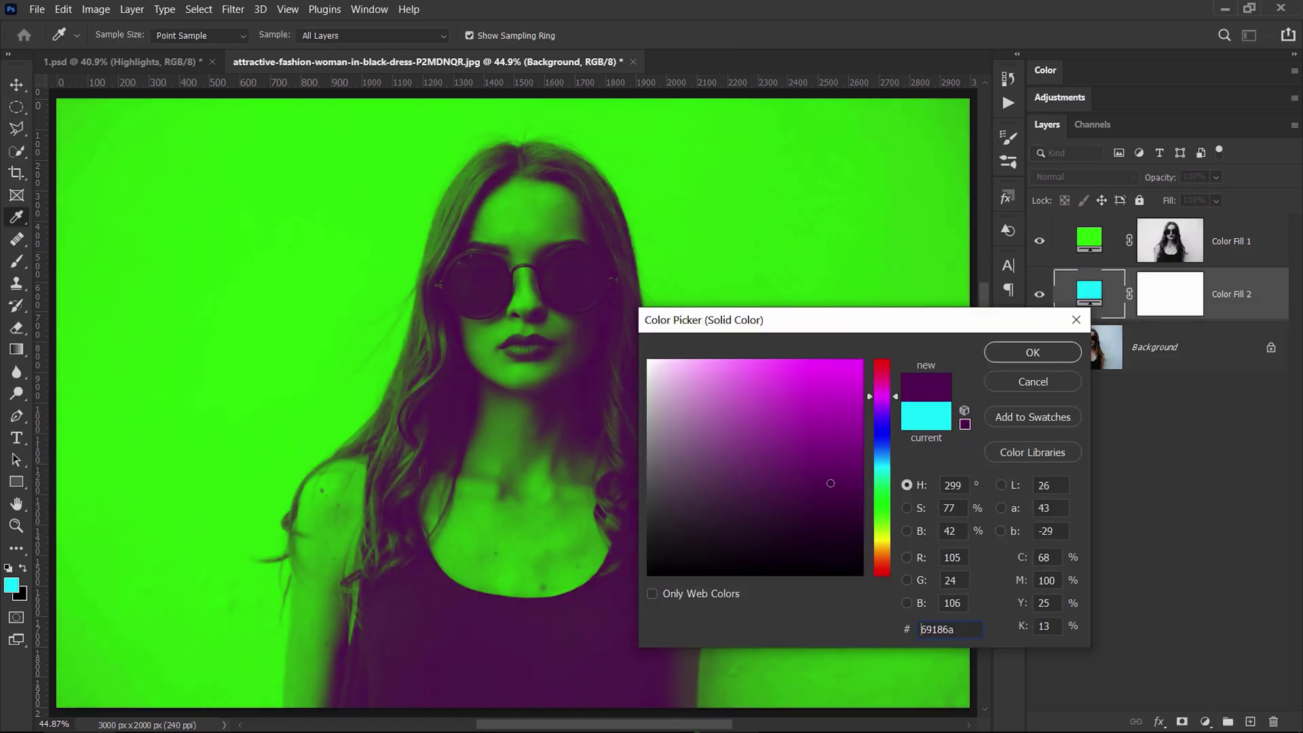